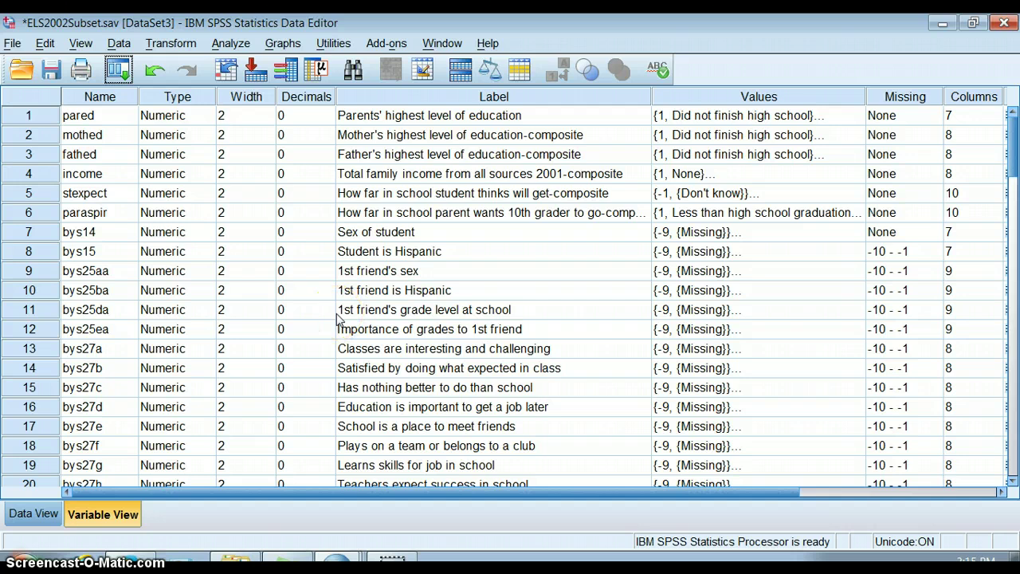
Check the value labels defined for bys67 and close them without changes.
drag(1011, 152, 1013, 328)
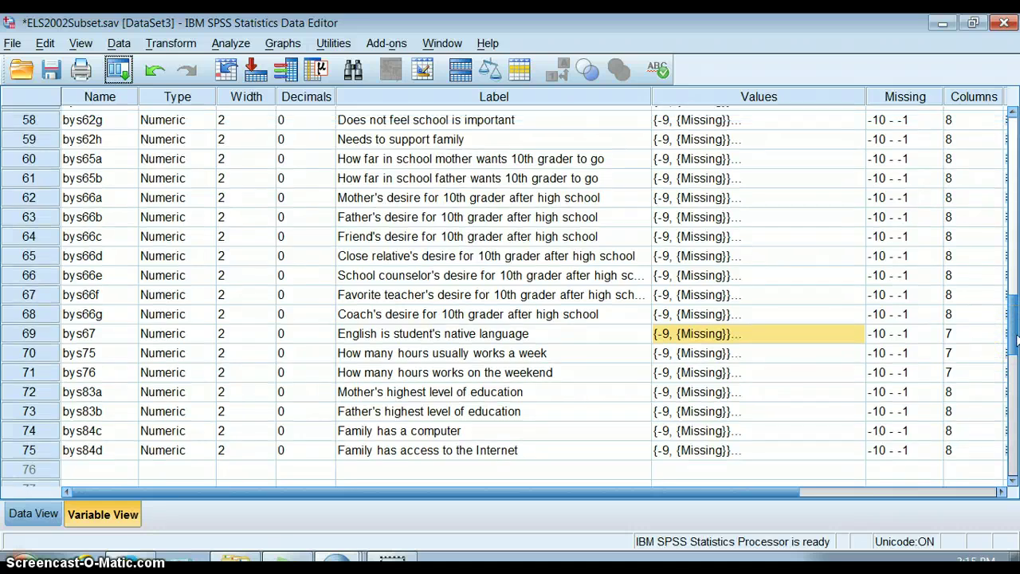
click(610, 338)
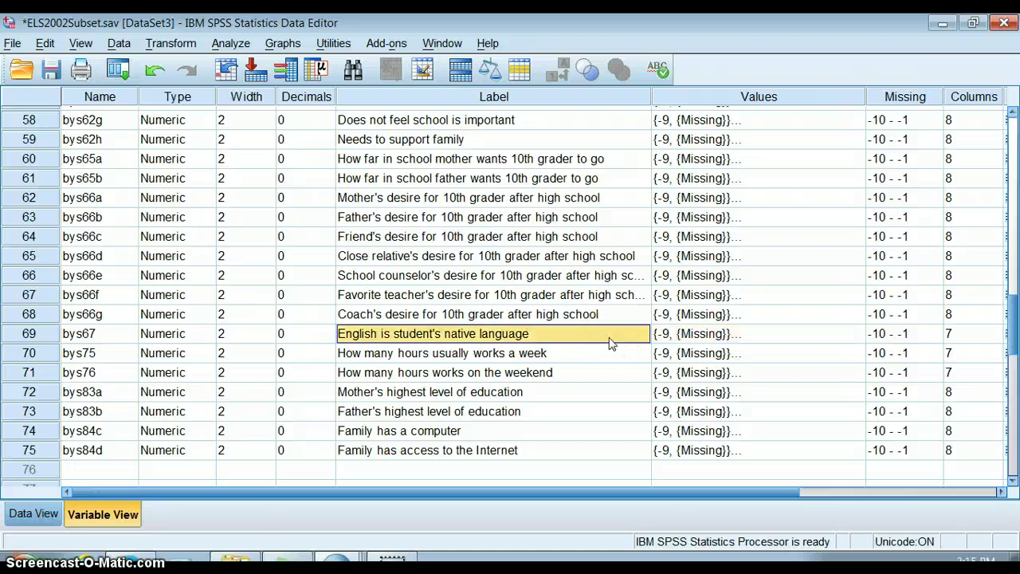
click(777, 337)
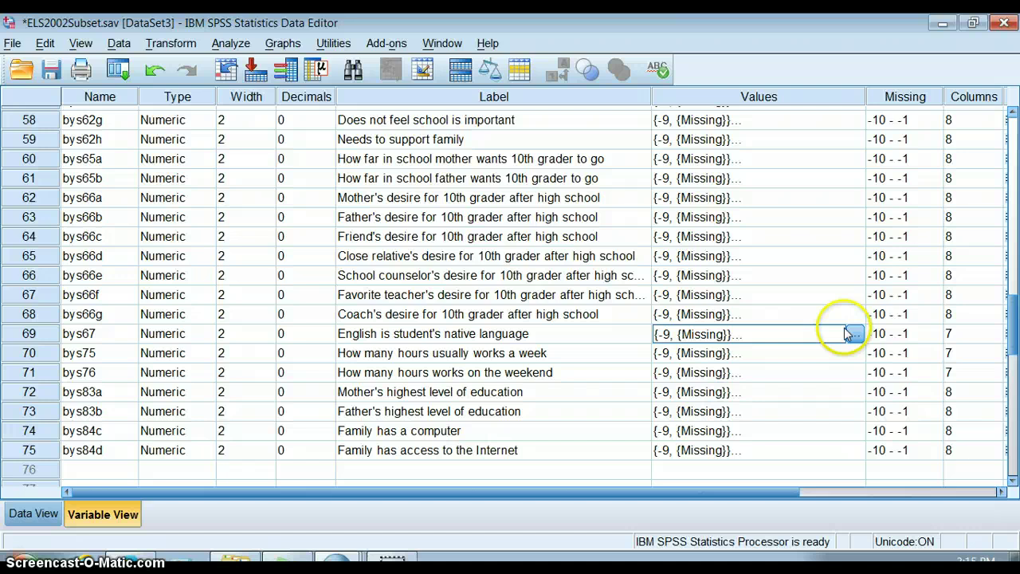
click(854, 335)
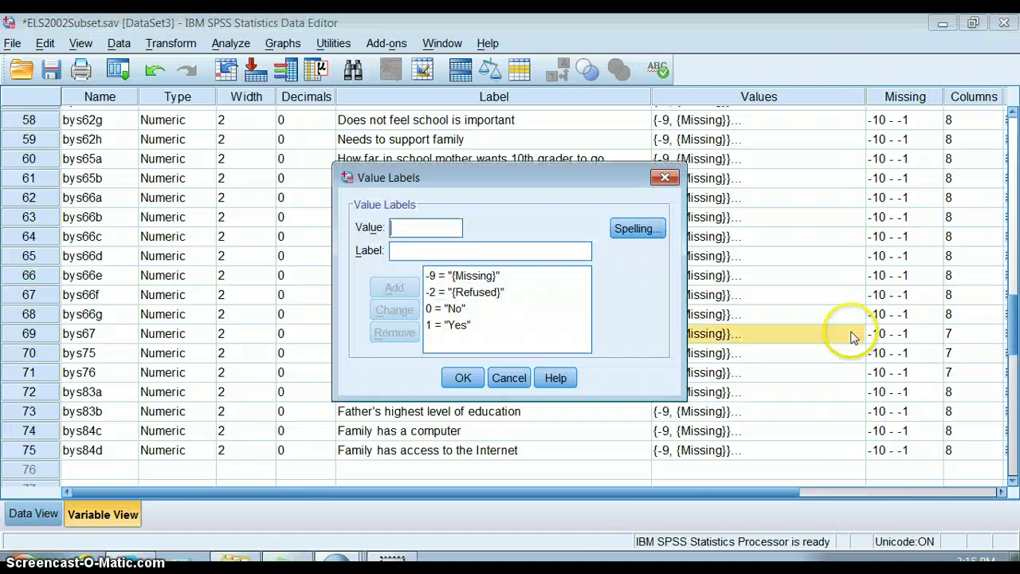
click(465, 381)
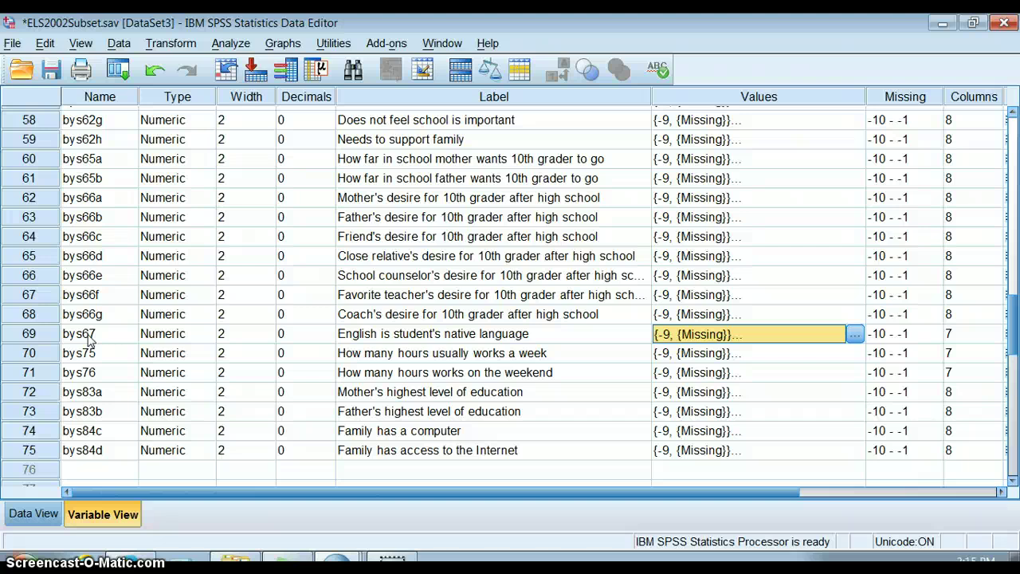
Split the file by bys67, organizing output by groups.
click(128, 47)
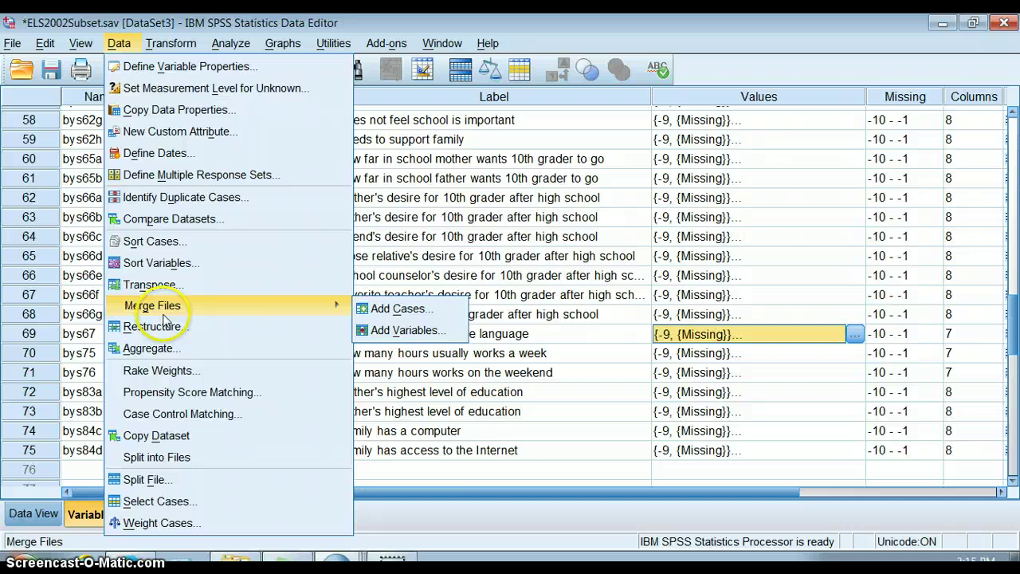
click(180, 478)
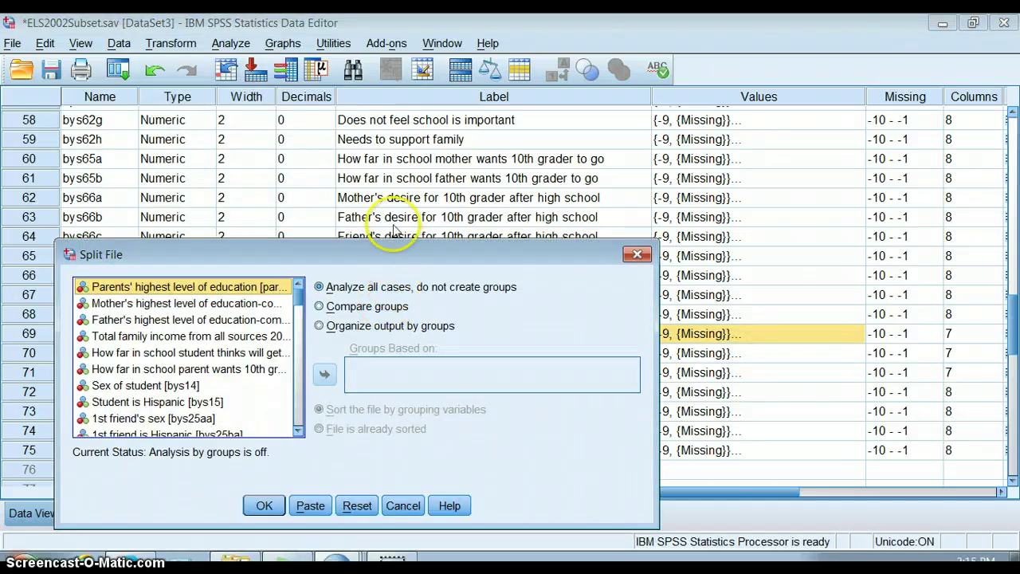
drag(393, 242, 372, 109)
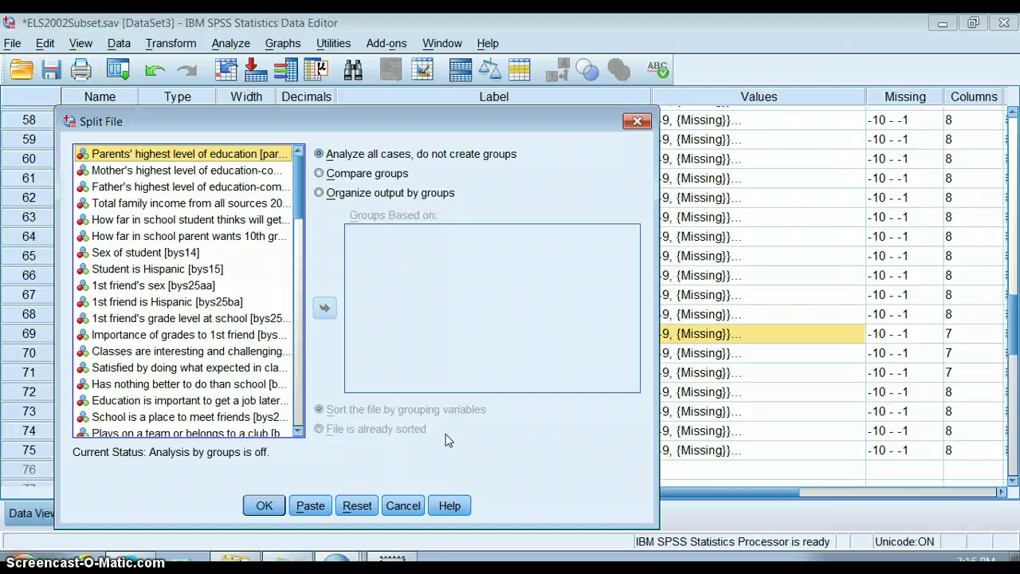
click(319, 193)
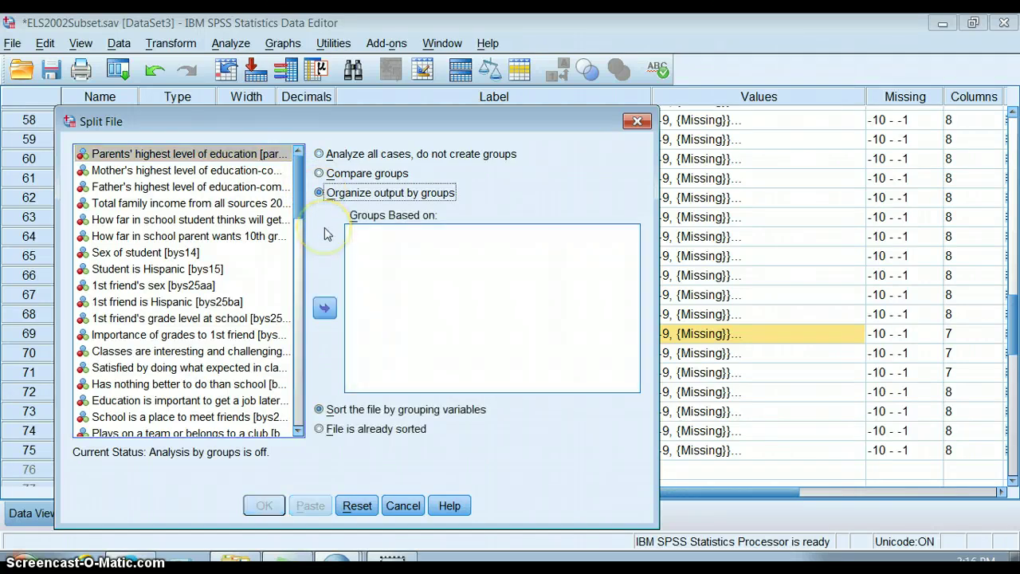
drag(297, 190, 292, 421)
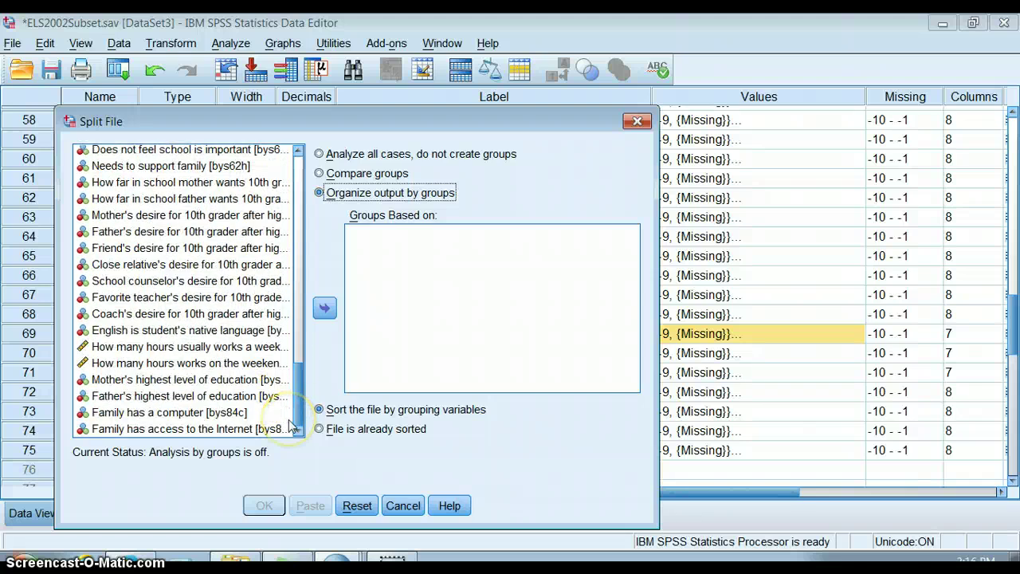
click(235, 331)
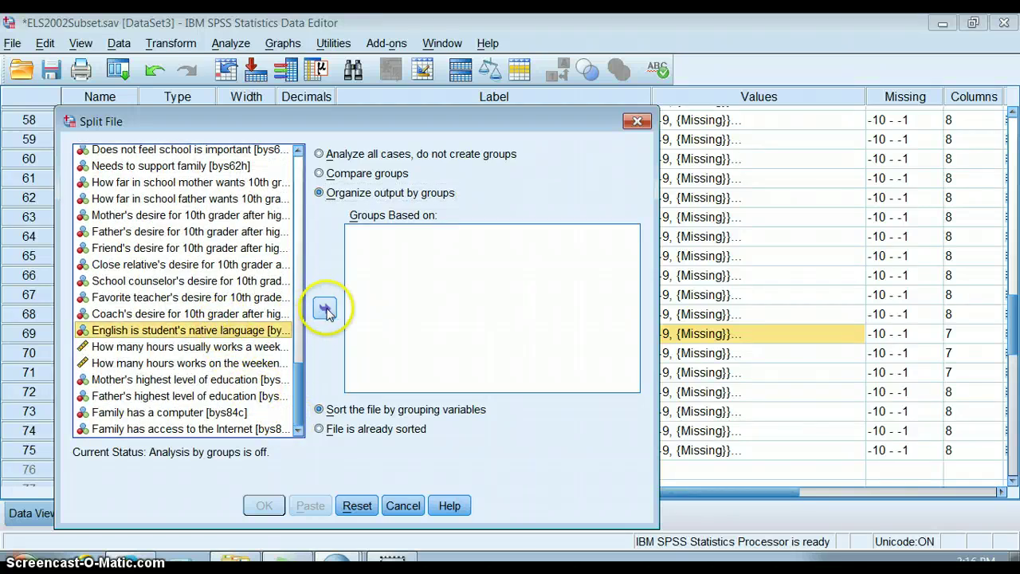
click(326, 309)
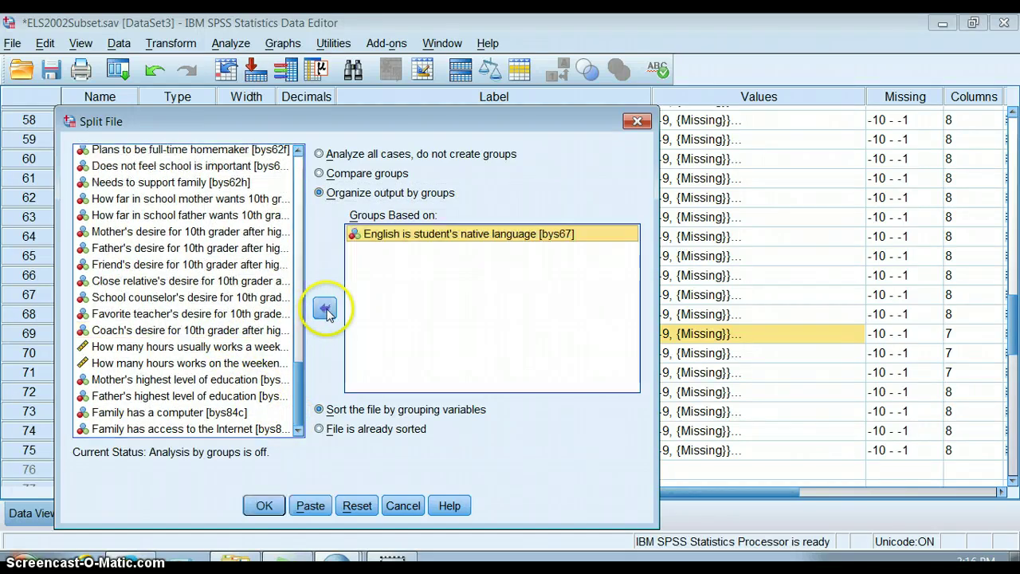
click(264, 506)
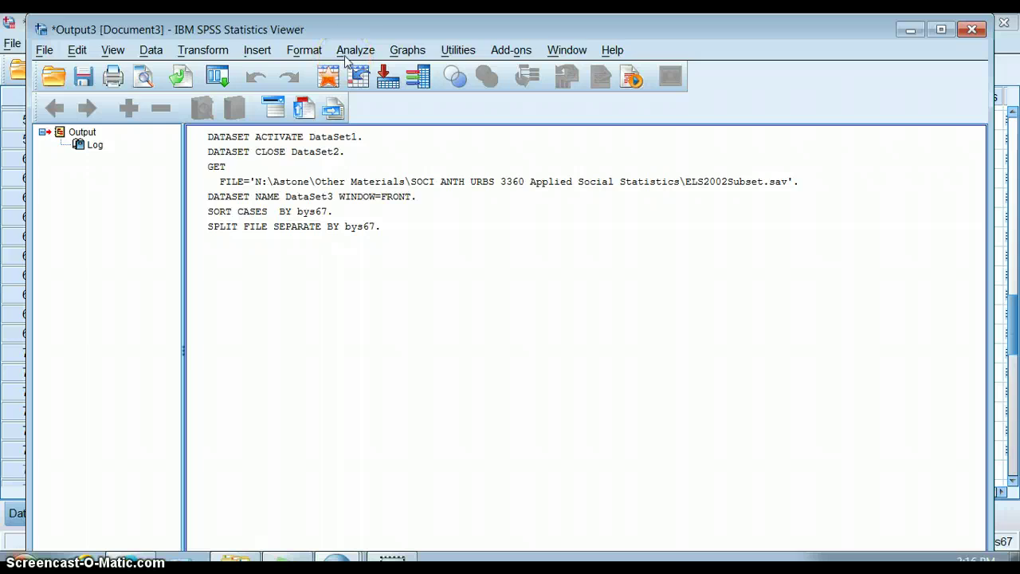
Set up a Frequencies analysis with stexpect as the variable.
click(351, 52)
mouse_move(499, 73)
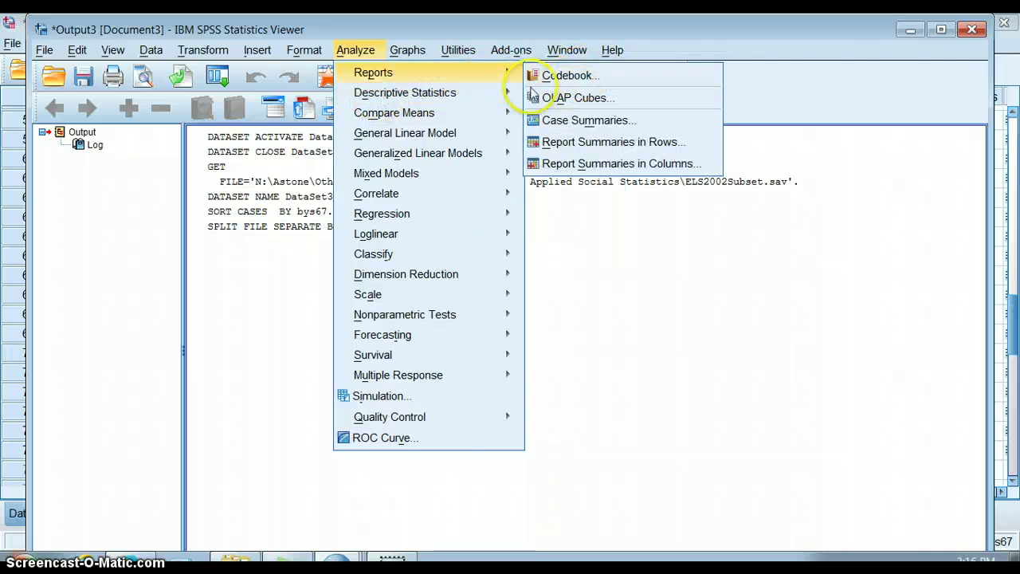
mouse_move(513, 92)
click(549, 93)
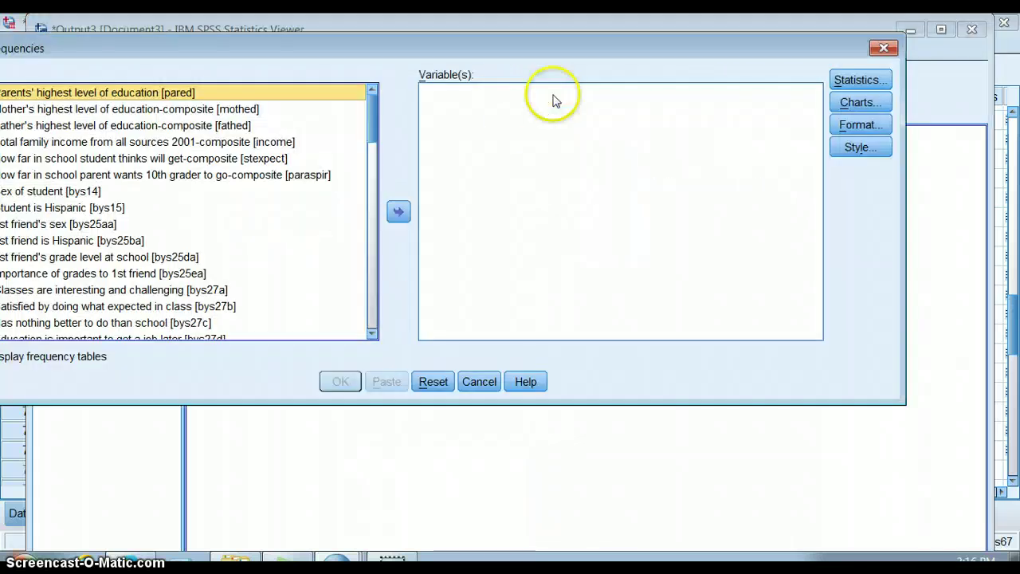
drag(297, 46, 378, 75)
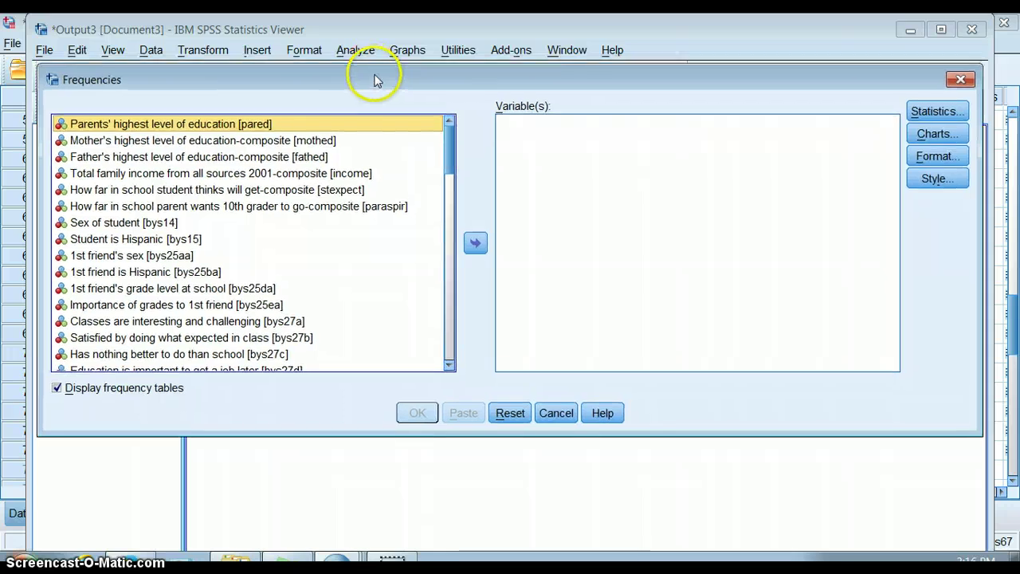
click(223, 193)
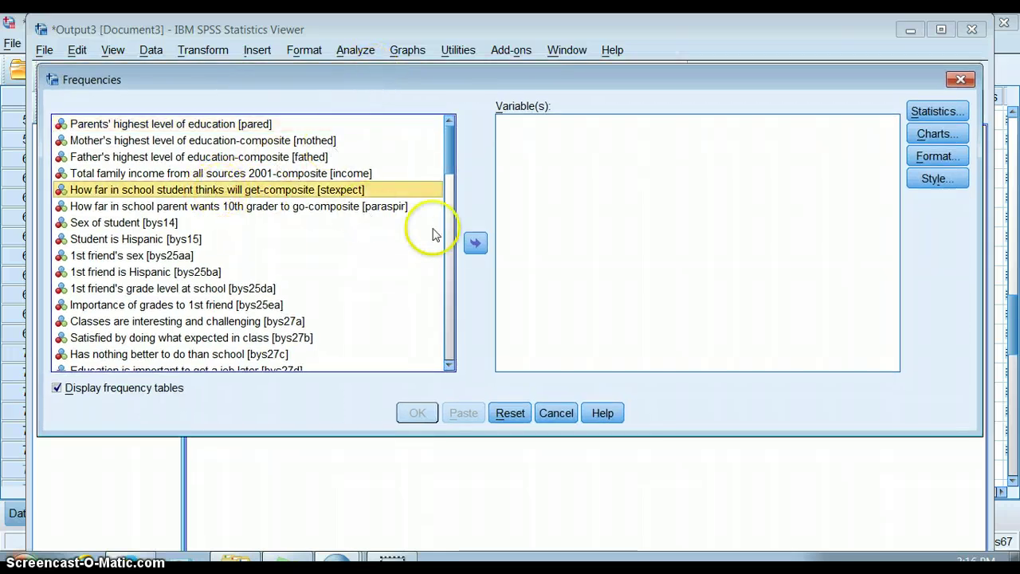
click(474, 246)
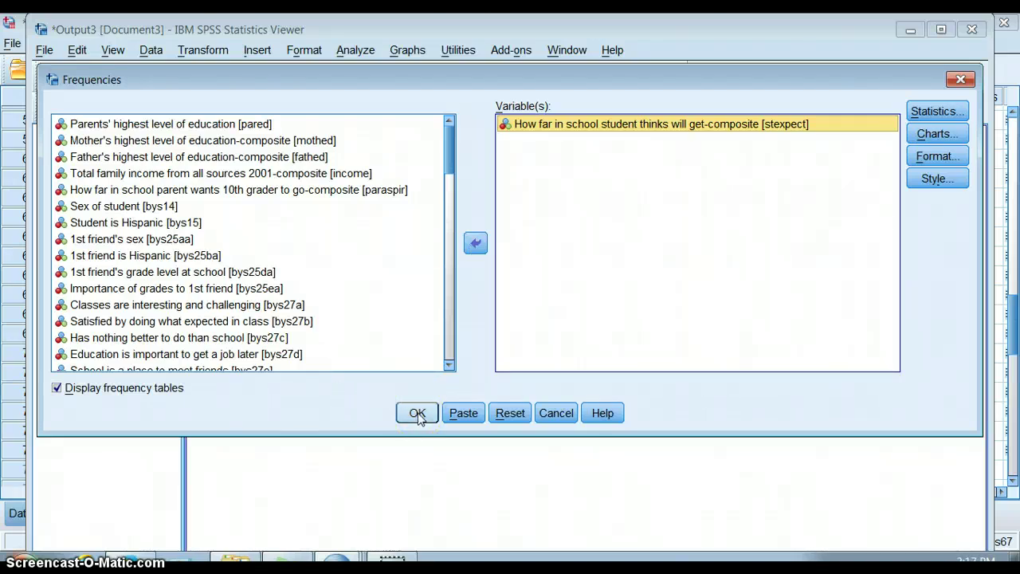
Request quartiles, median and mode for stexpect, then run the frequencies.
click(937, 112)
click(344, 107)
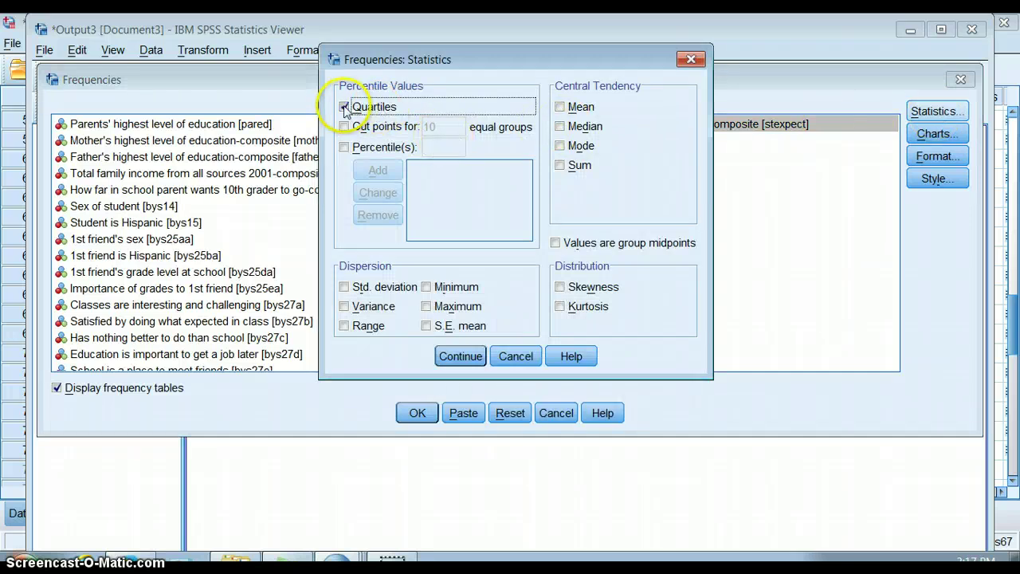
click(560, 107)
click(561, 126)
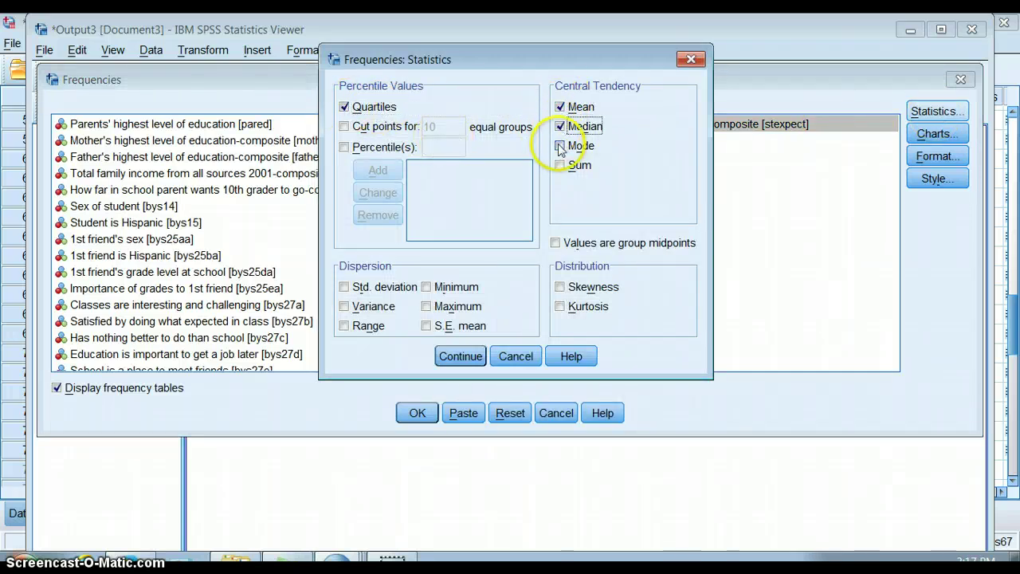
click(560, 146)
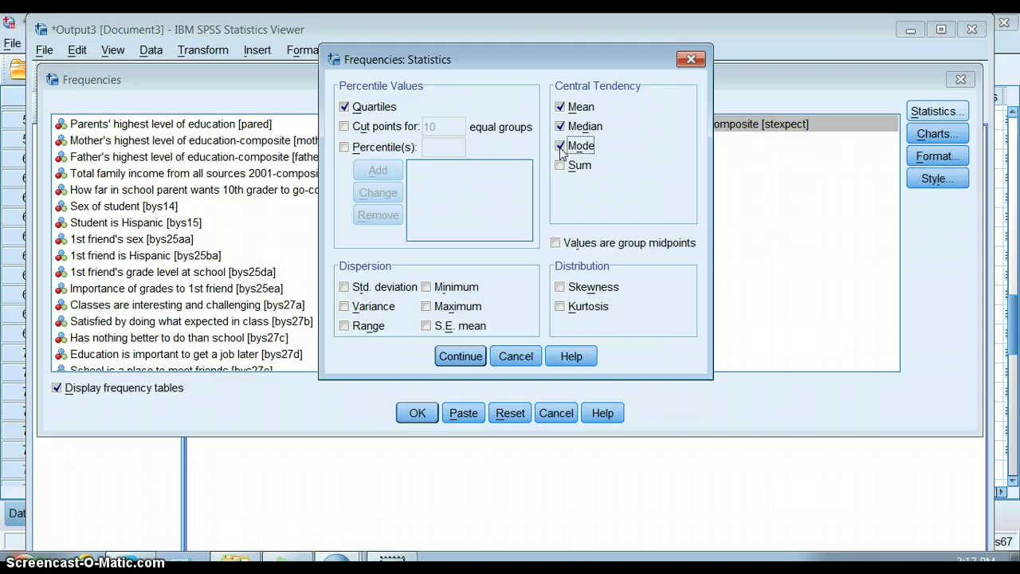
click(560, 107)
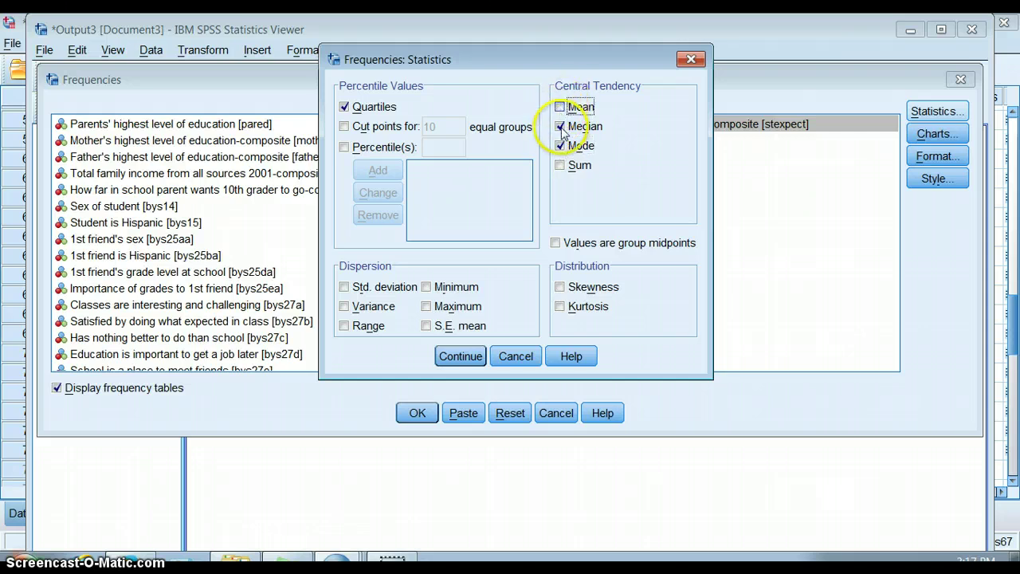
click(467, 360)
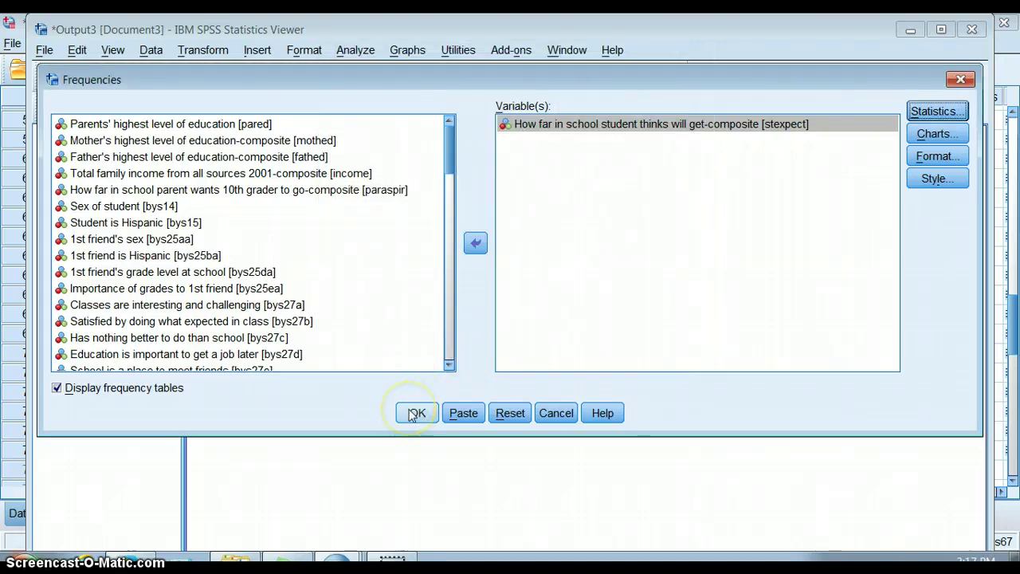
click(413, 415)
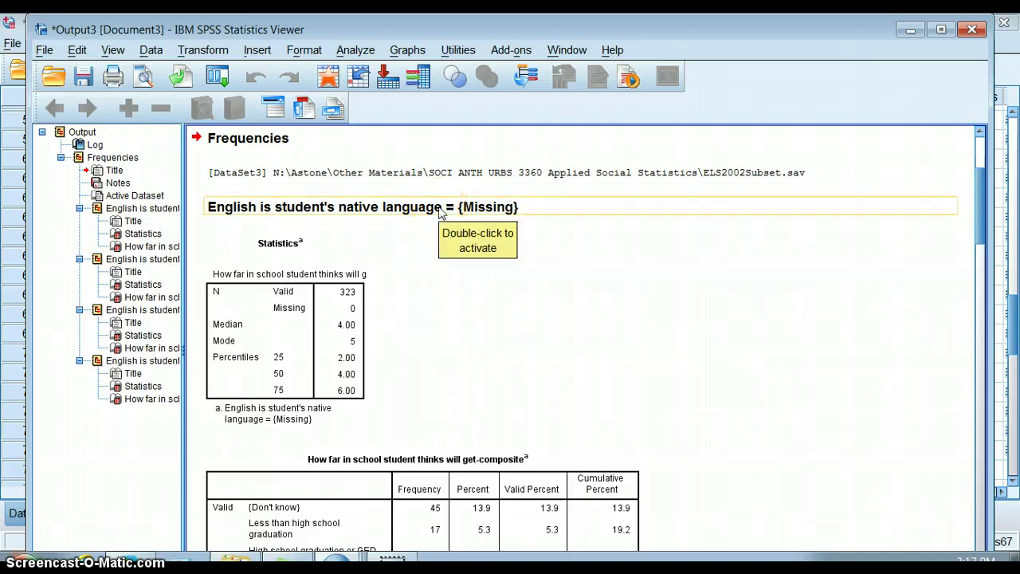
click(492, 203)
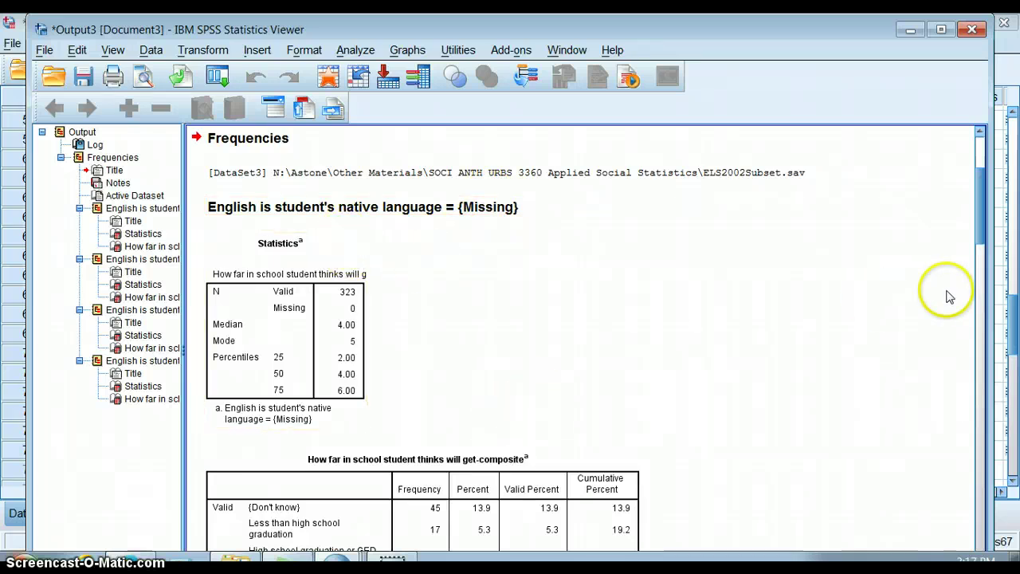
drag(980, 229, 956, 433)
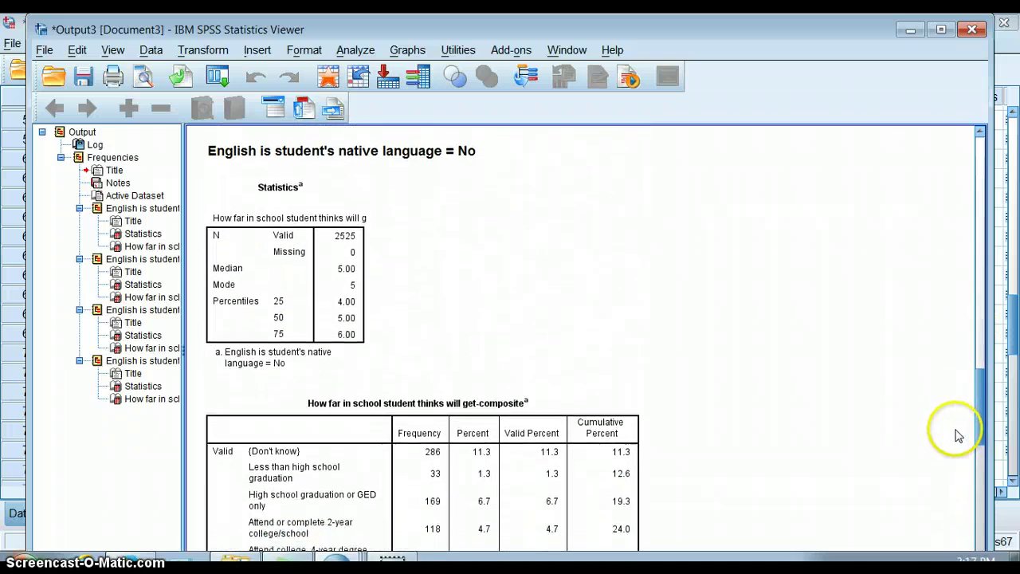
click(319, 155)
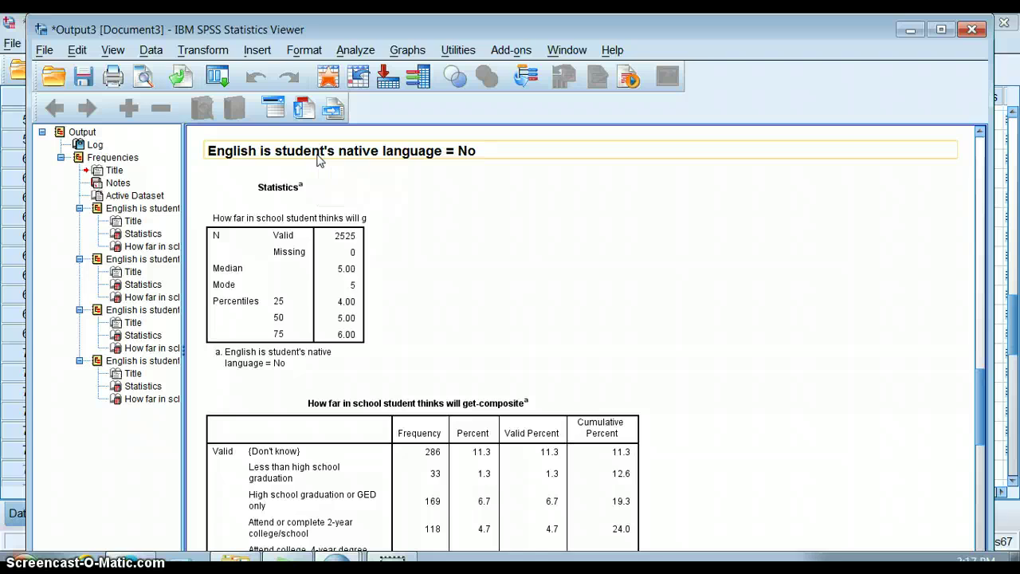
click(341, 238)
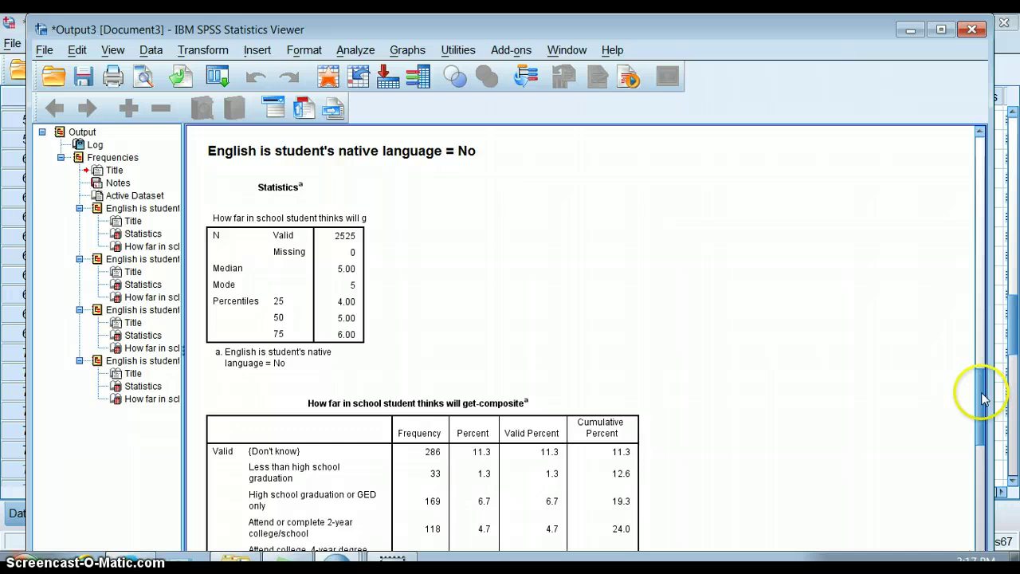
drag(983, 398, 981, 431)
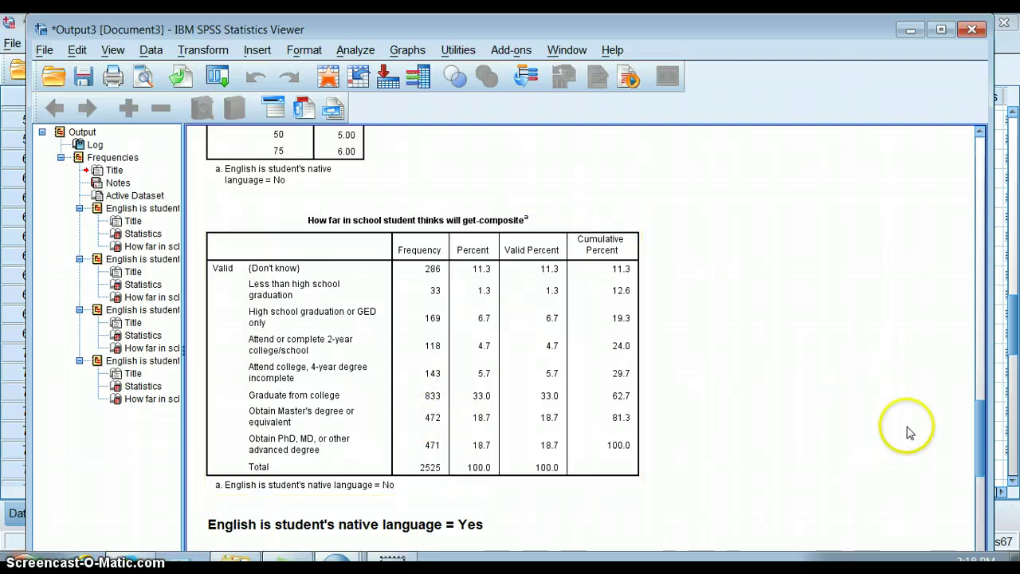
drag(979, 438, 978, 507)
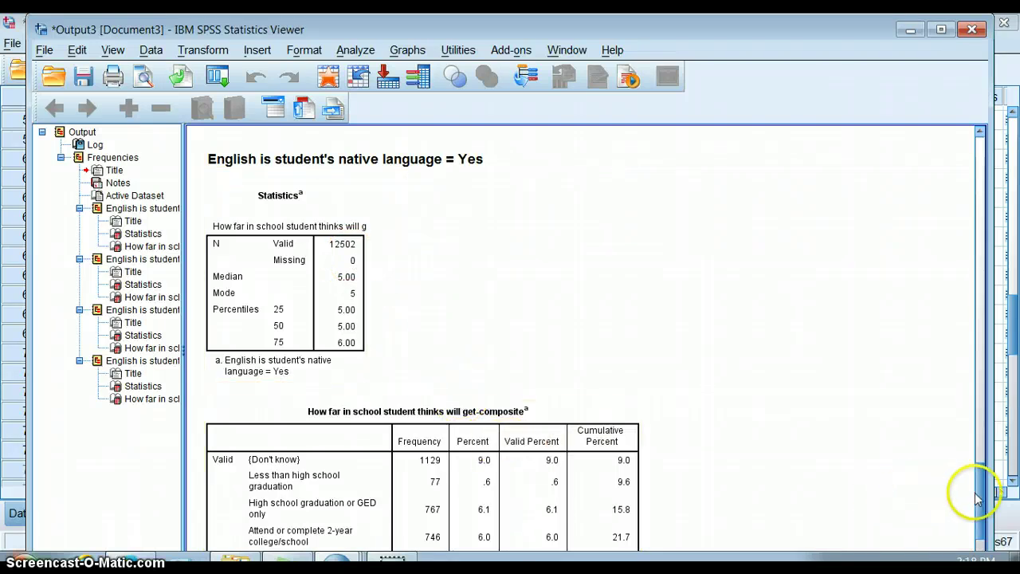
drag(979, 499, 975, 532)
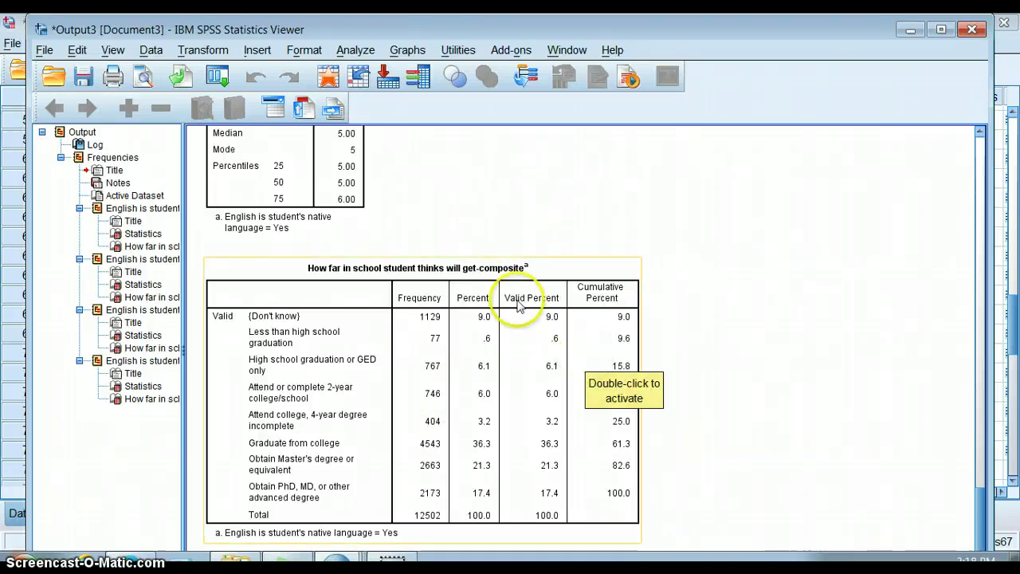
Start a new Chart Builder chart with a pie chart in the preview.
click(407, 52)
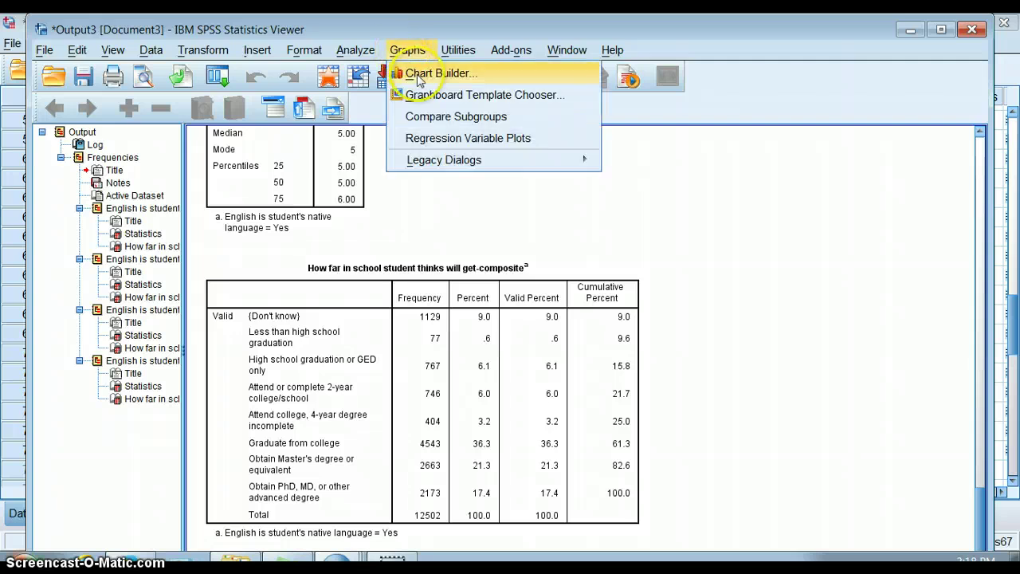
click(419, 77)
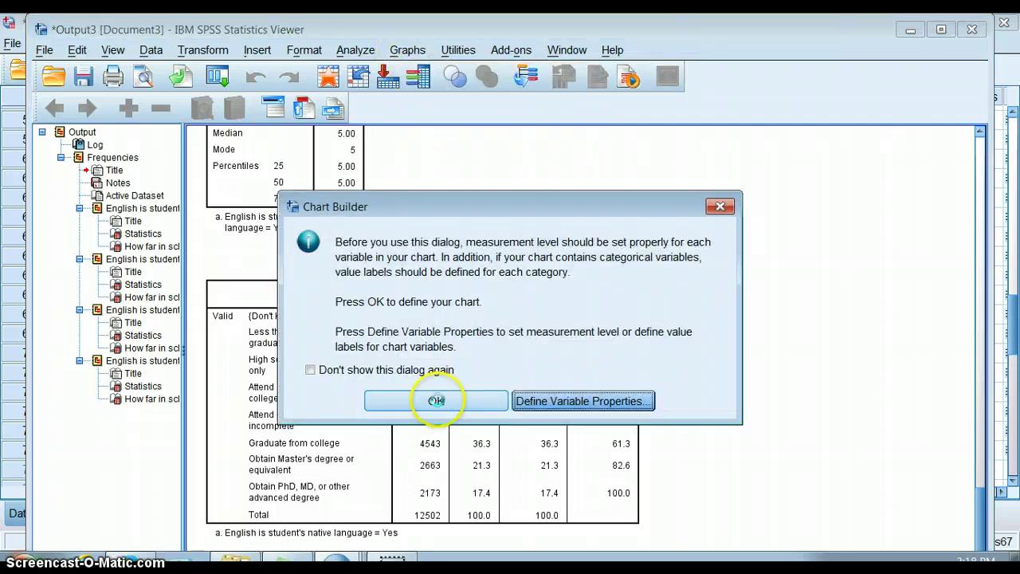
click(438, 402)
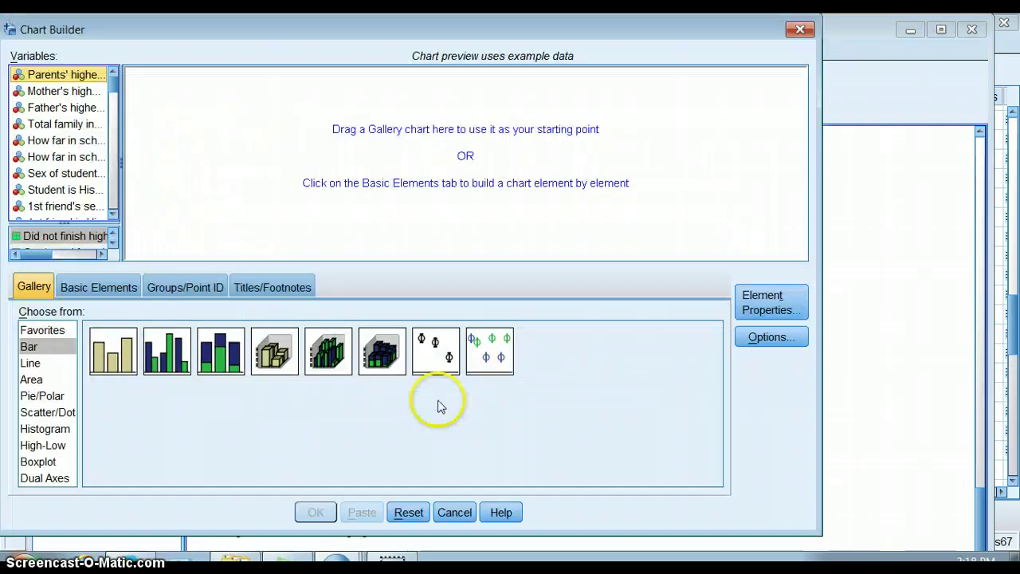
click(44, 397)
drag(111, 349, 284, 218)
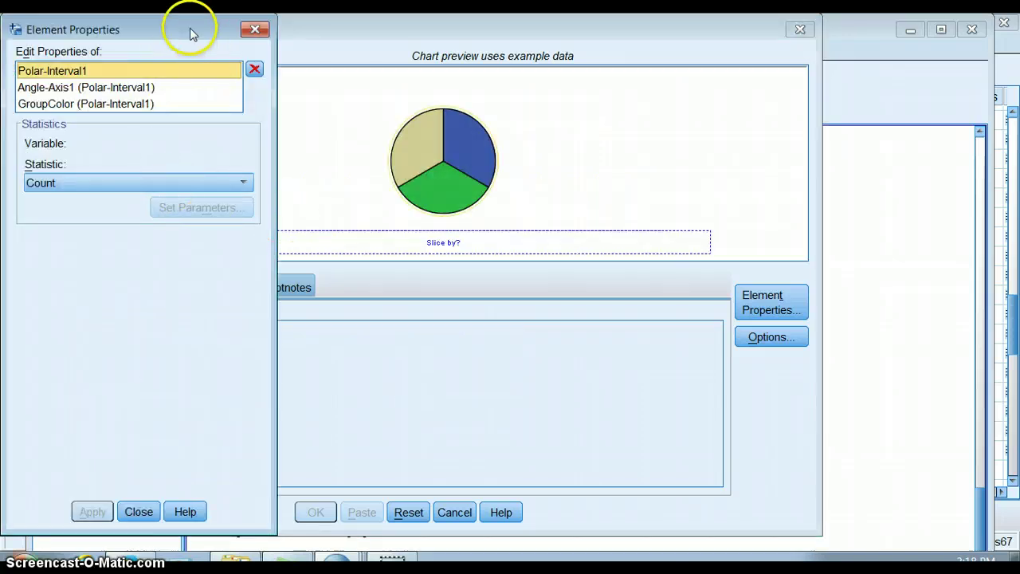
drag(194, 27, 876, 41)
Slice the pie by expected schooling, show percentages, and generate the charts.
click(78, 141)
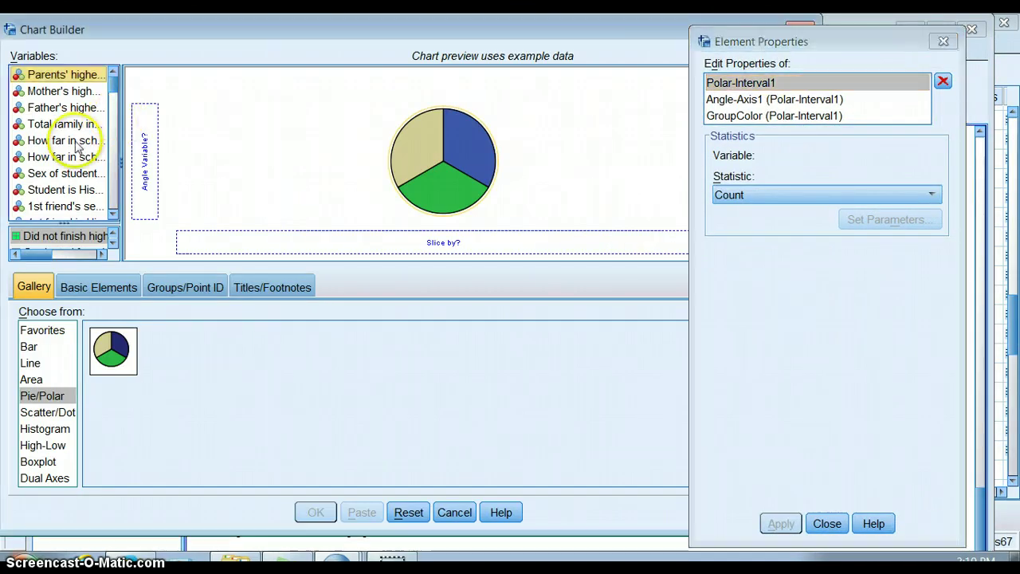
drag(78, 143, 314, 236)
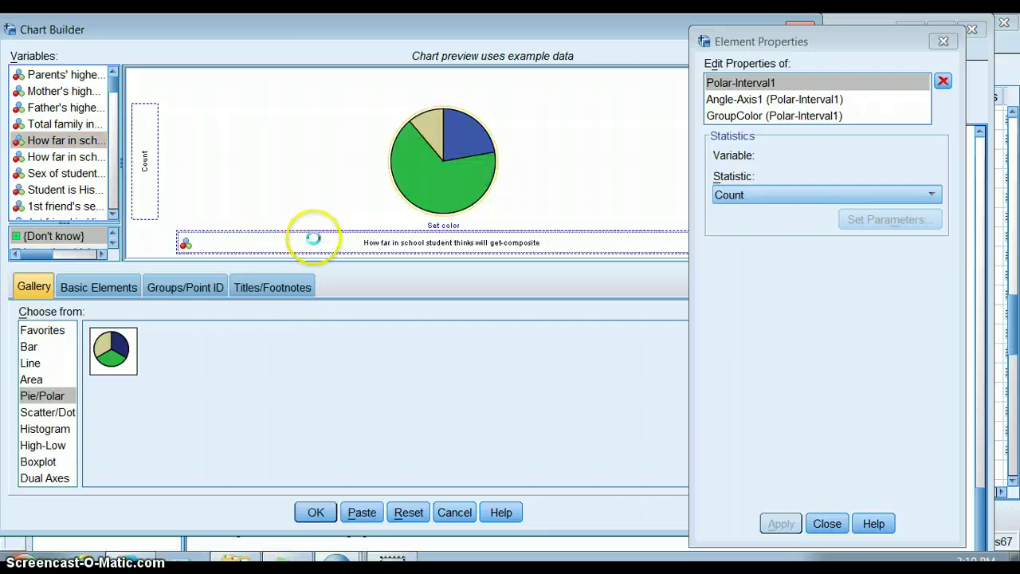
click(833, 198)
click(795, 230)
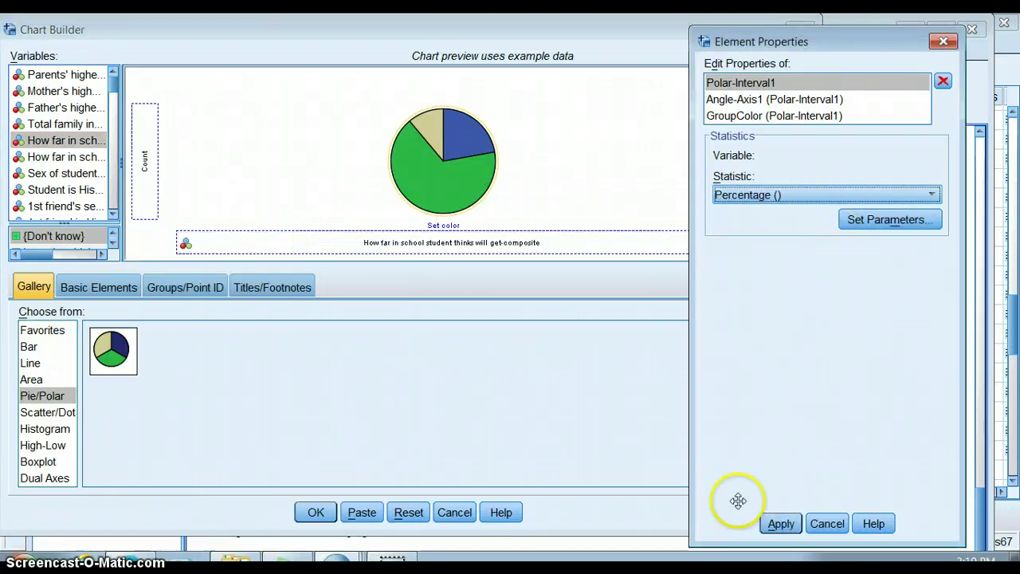
click(781, 524)
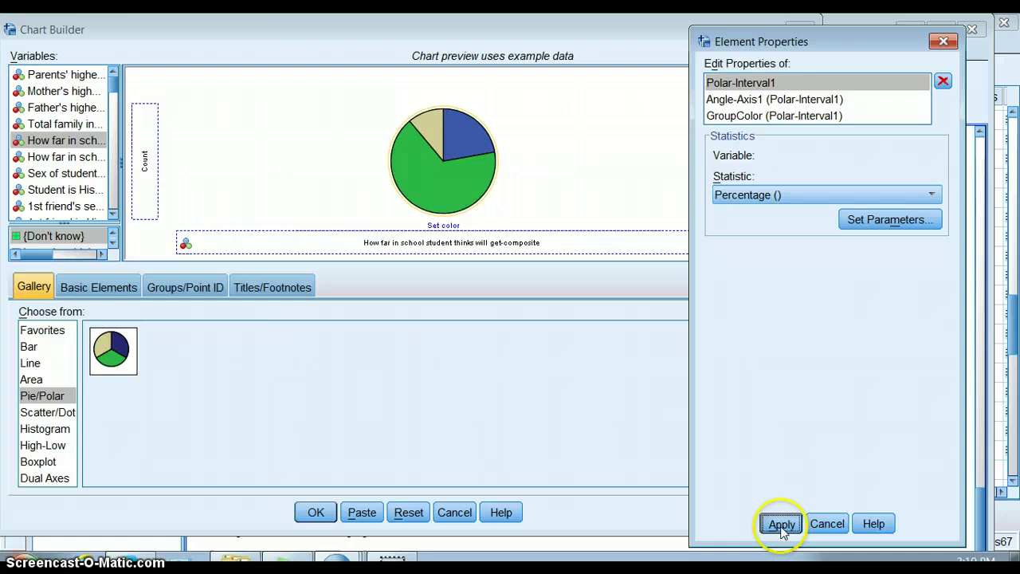
click(317, 514)
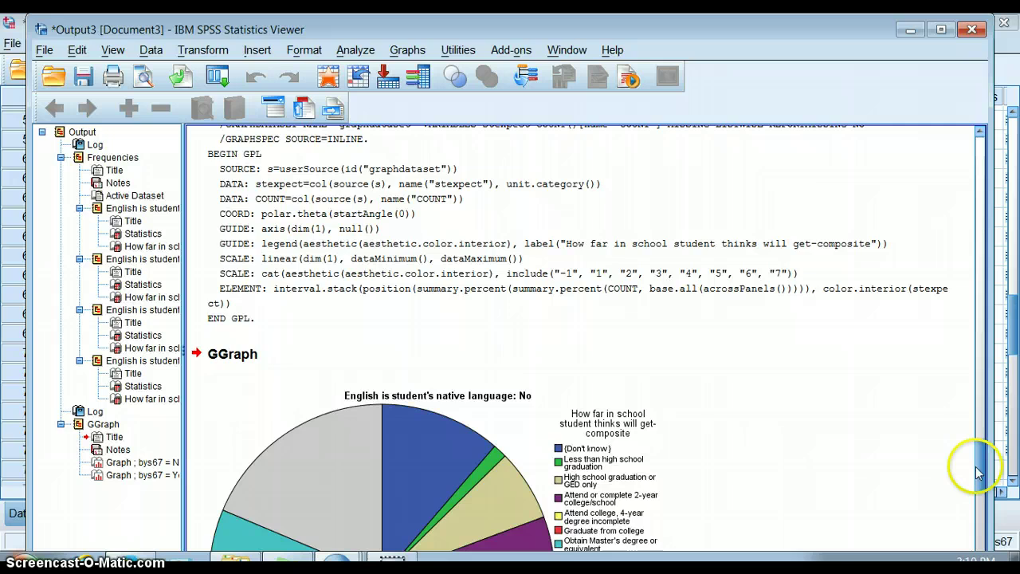
Scroll through the No and Yes pie charts, then minimize the Output Viewer.
drag(980, 469, 980, 493)
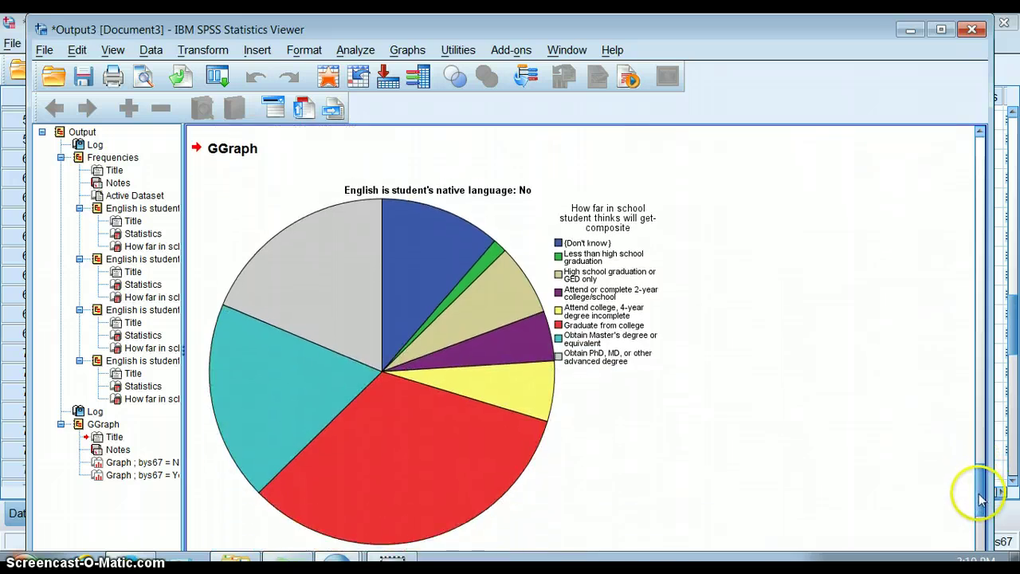
click(396, 182)
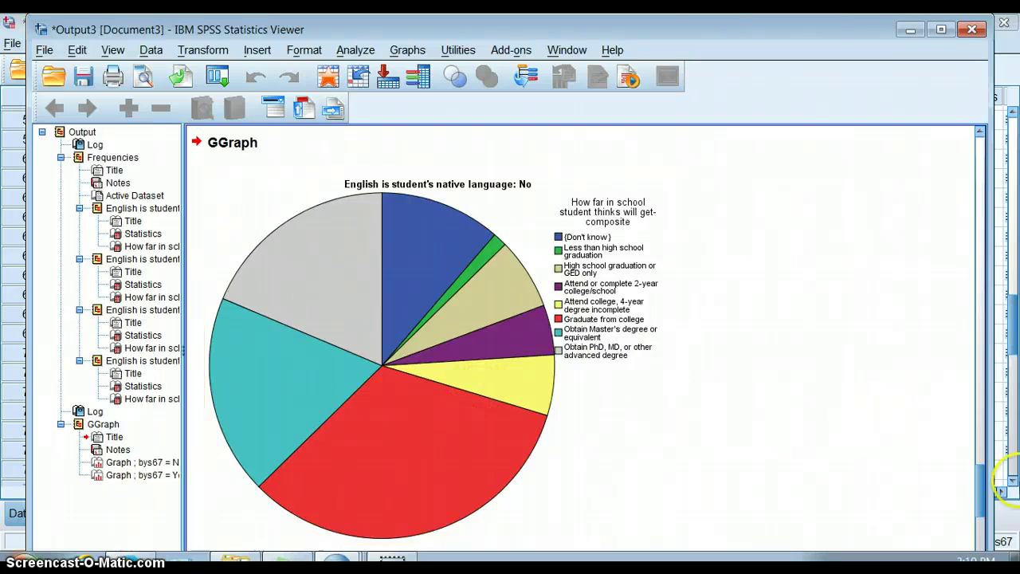
drag(982, 486, 971, 546)
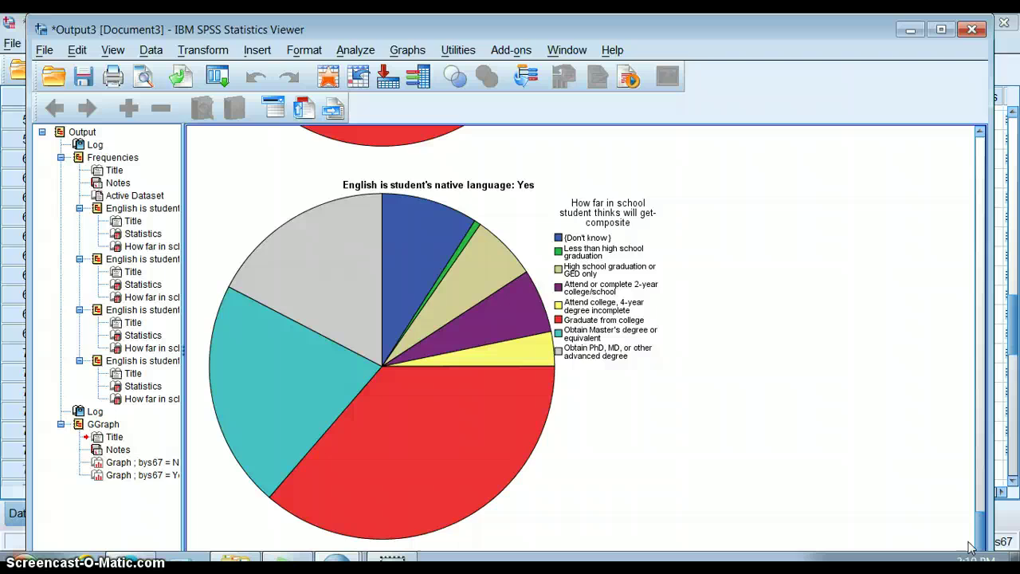
click(910, 34)
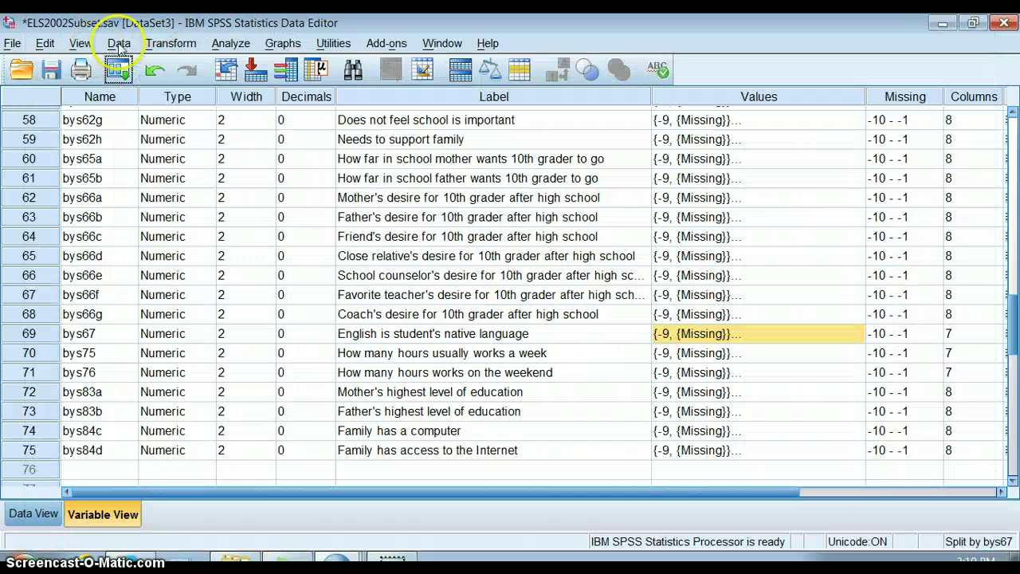
click(118, 43)
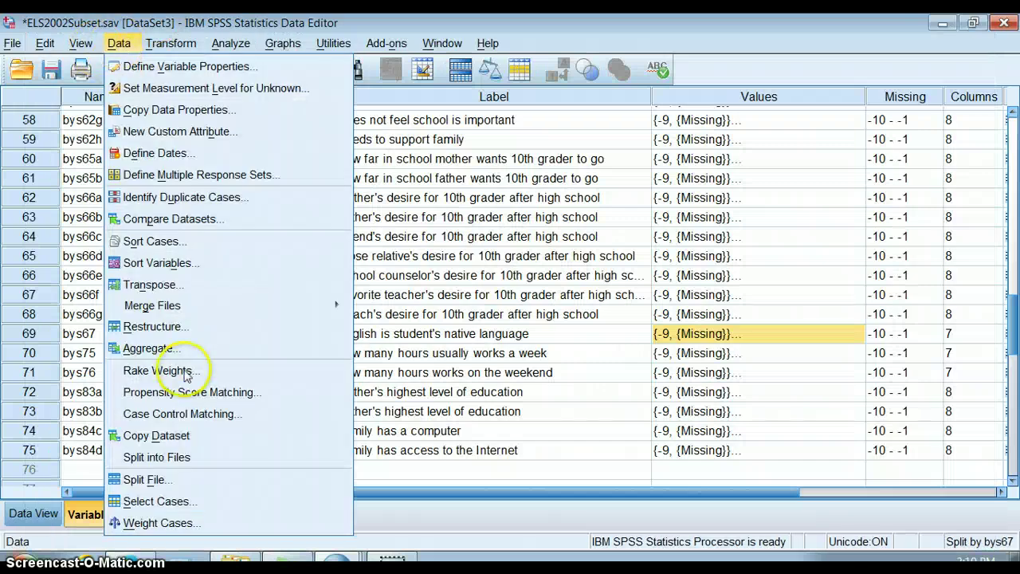
Reset Split File to Analyze all cases and minimize the resulting output.
click(199, 480)
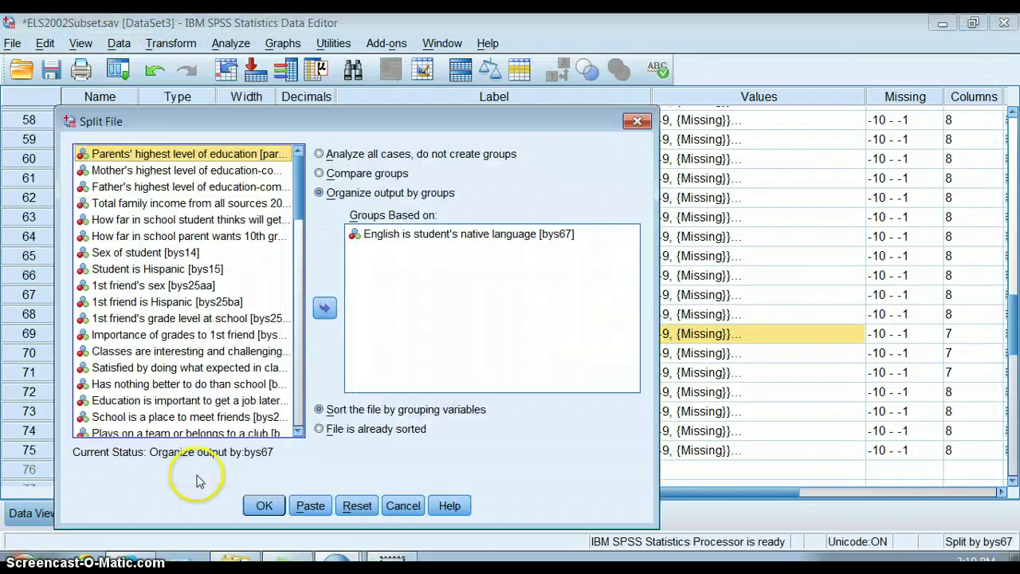
click(357, 510)
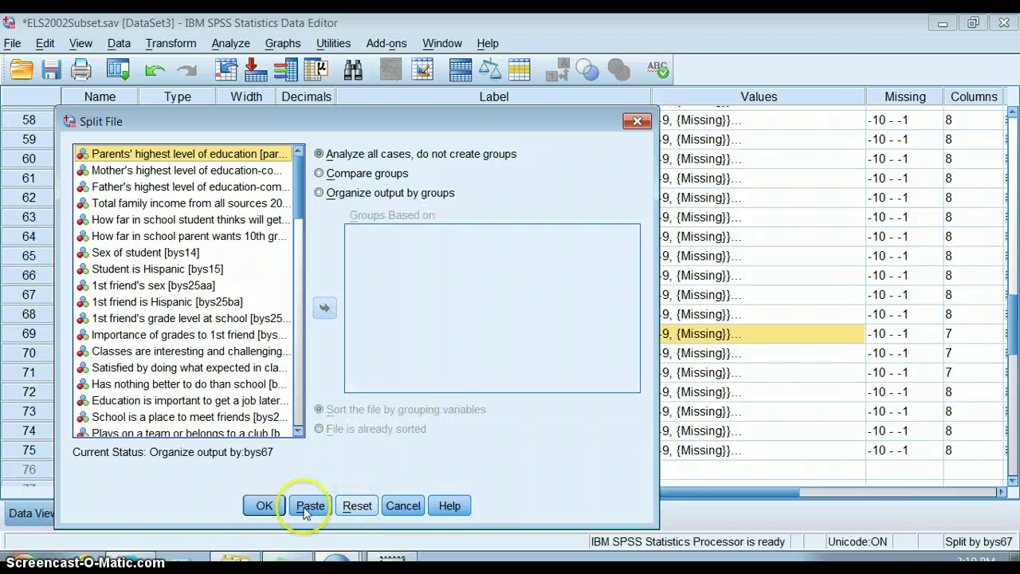
click(272, 510)
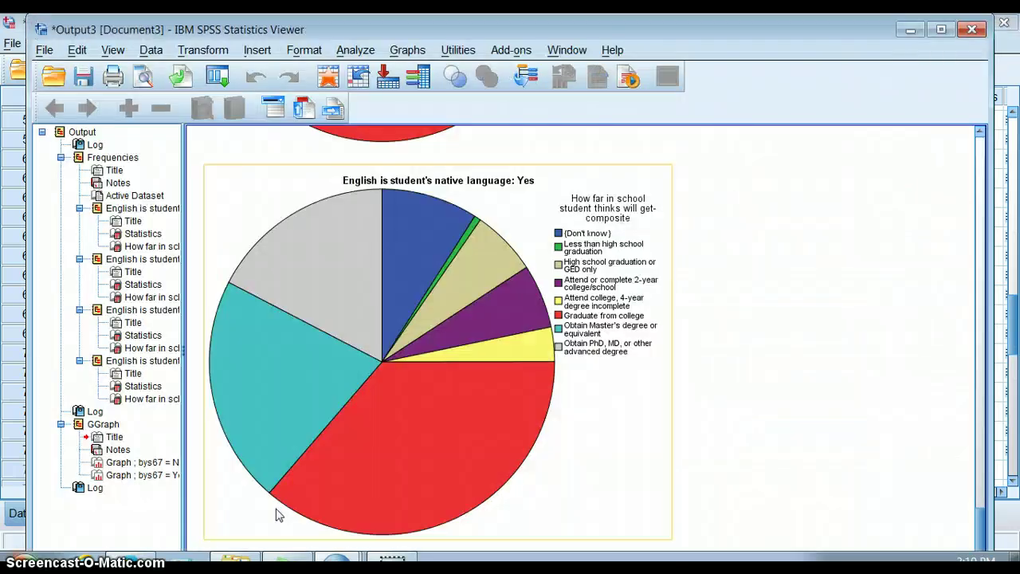
click(913, 32)
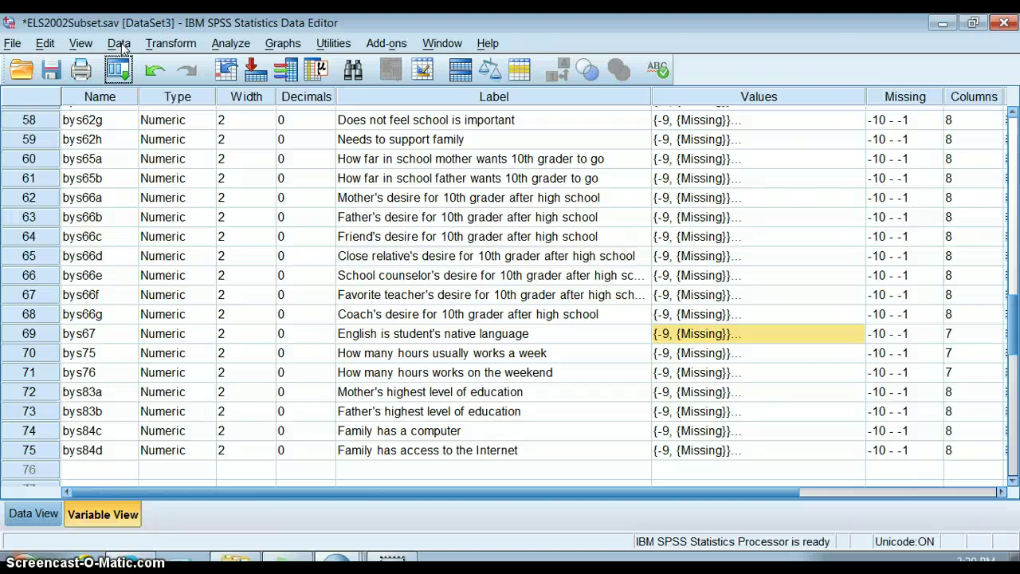
click(840, 337)
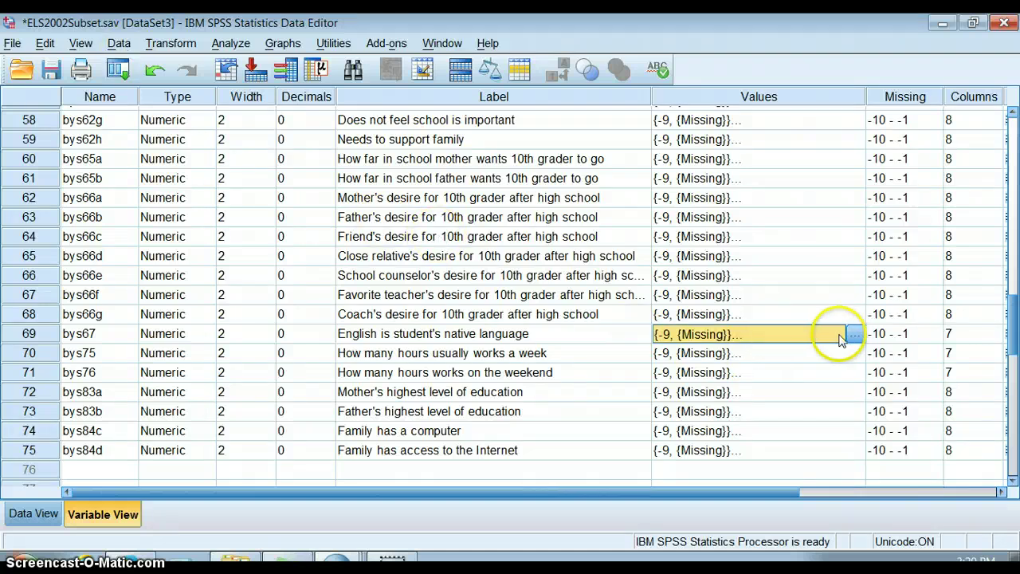
click(854, 335)
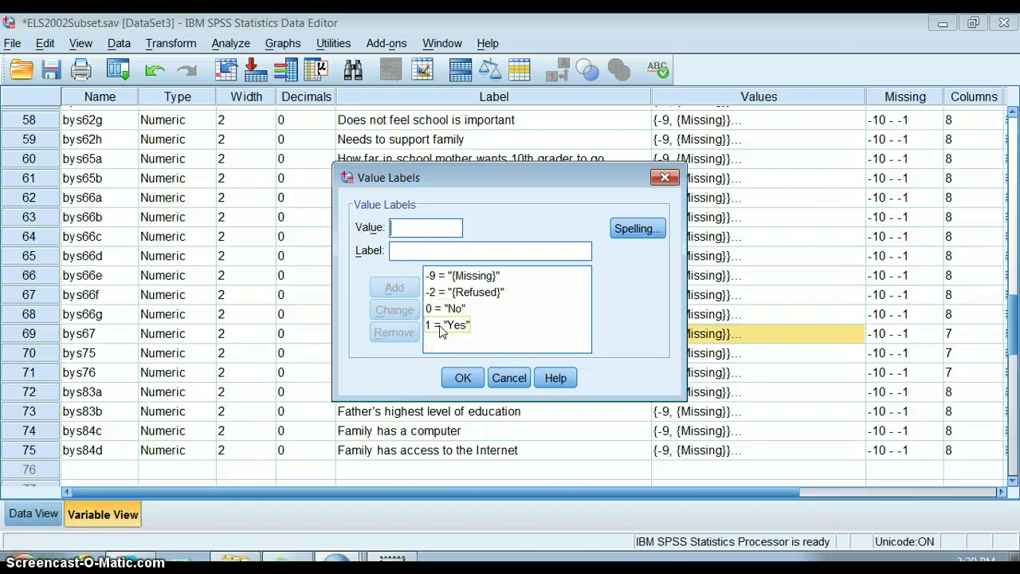
click(444, 312)
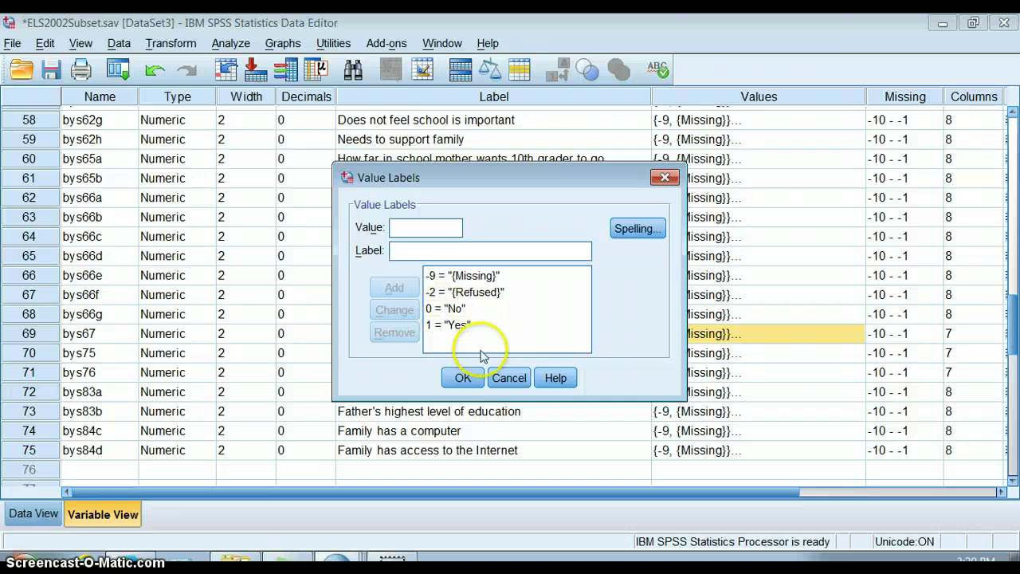
click(462, 378)
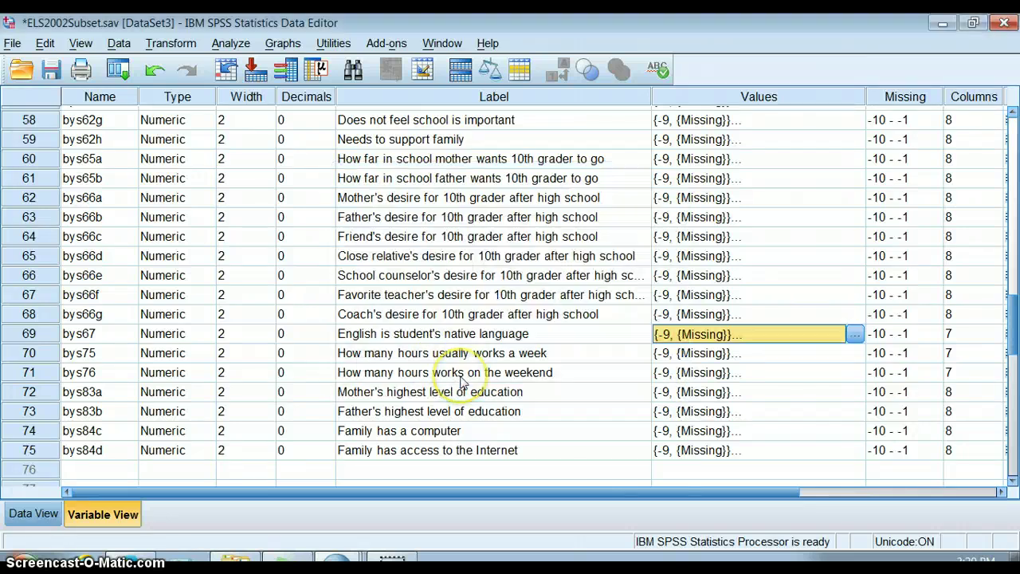
In Select Cases, choose 'If condition is satisfied' and enter the condition bys67 = 0.
click(120, 44)
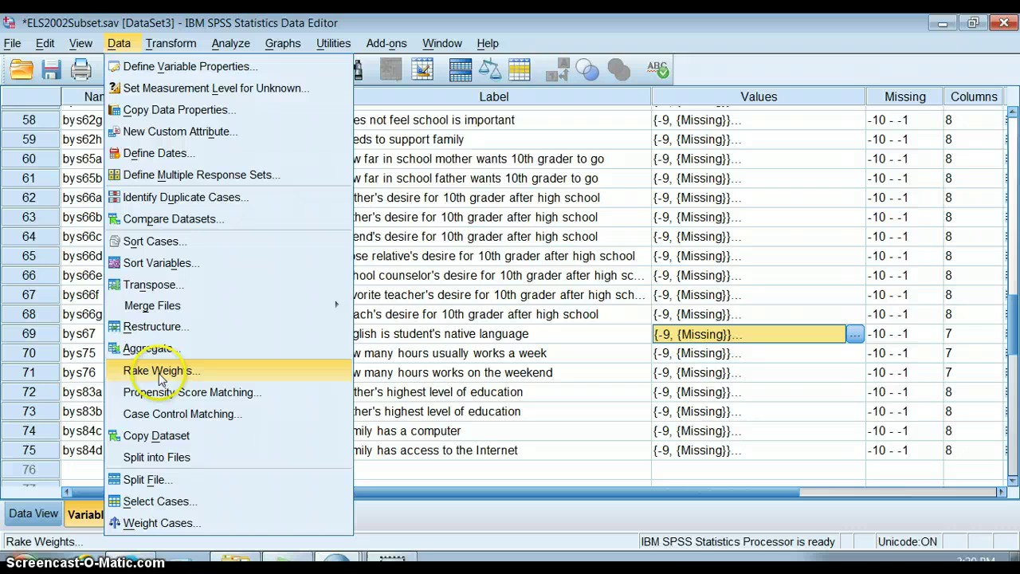
click(157, 501)
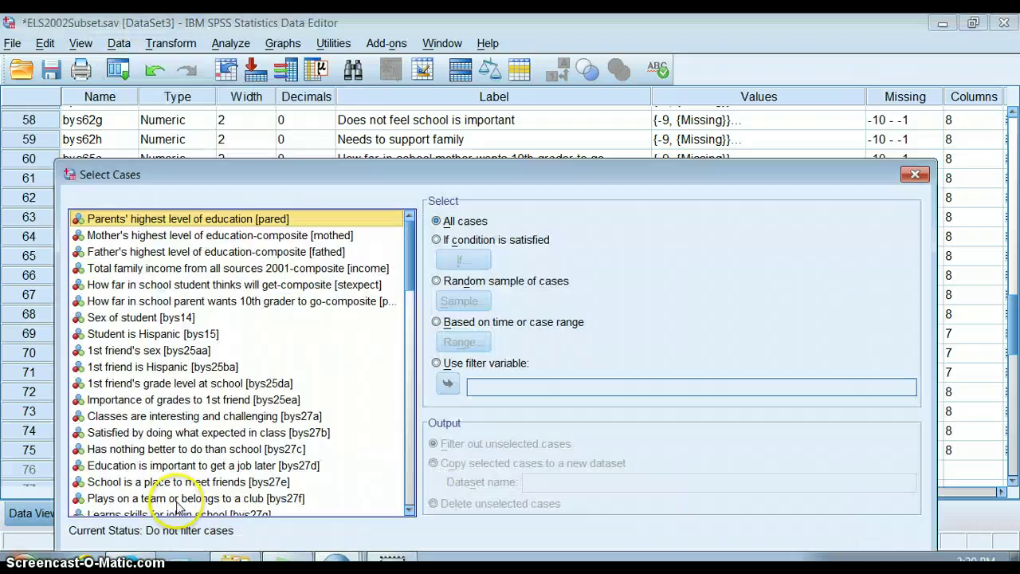
drag(549, 173, 562, 58)
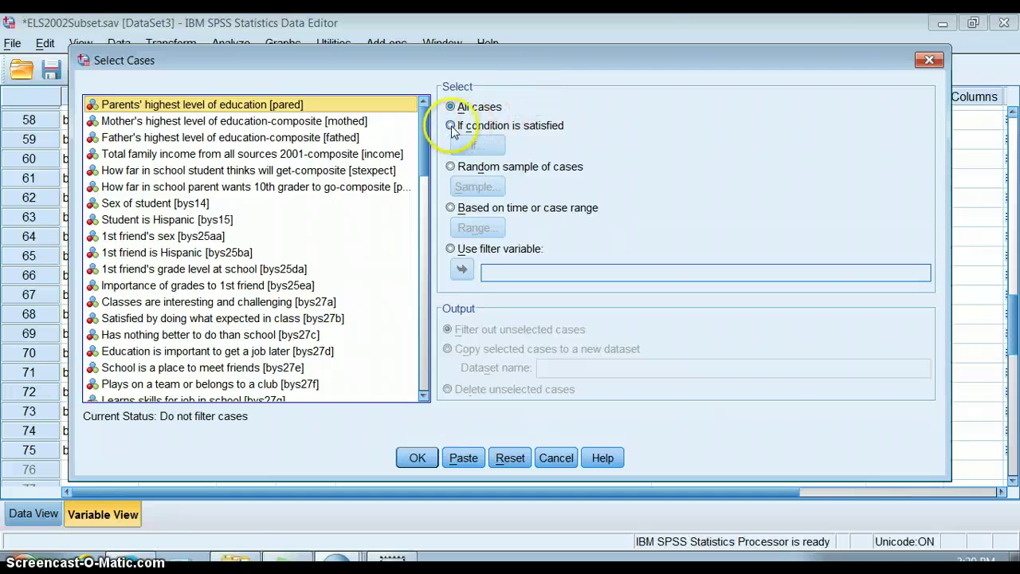
click(463, 126)
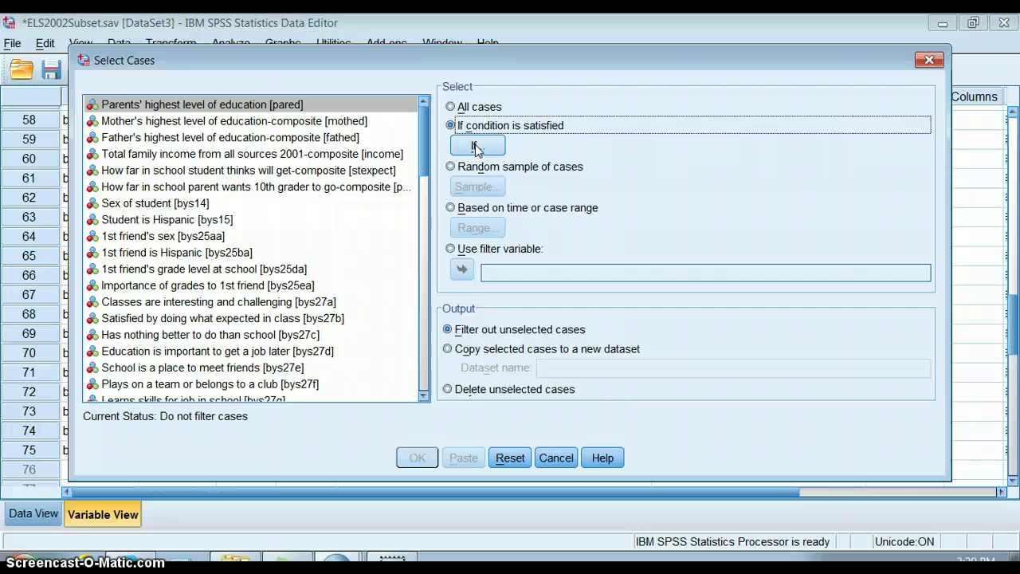
click(476, 147)
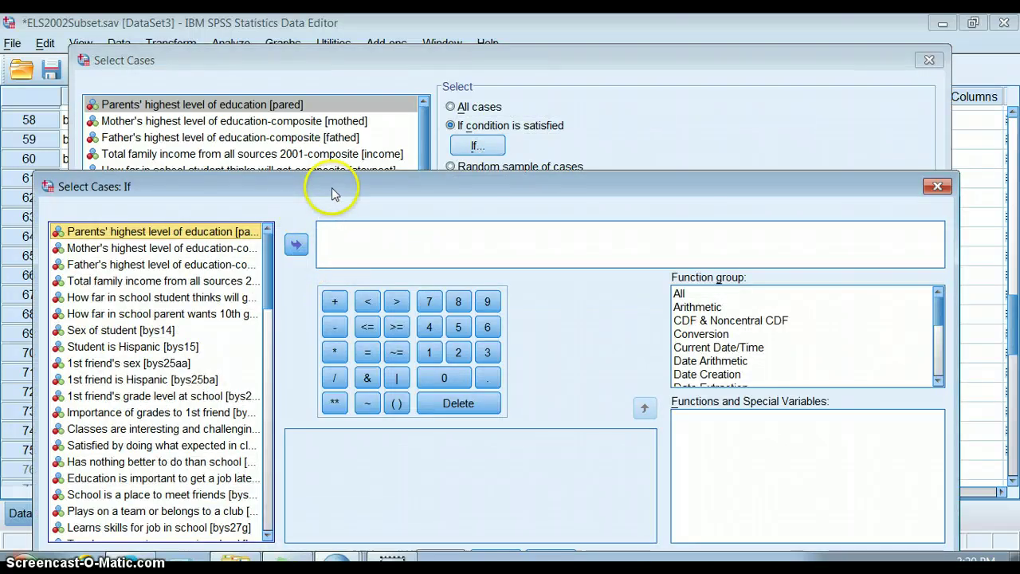
drag(332, 187, 360, 95)
drag(292, 179, 268, 356)
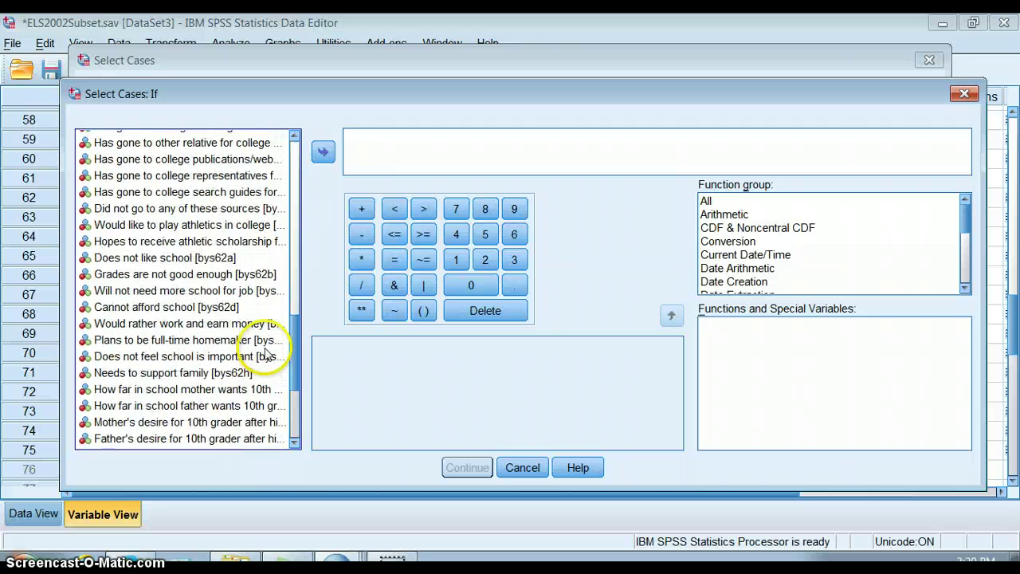
scroll(268, 356, down, 4)
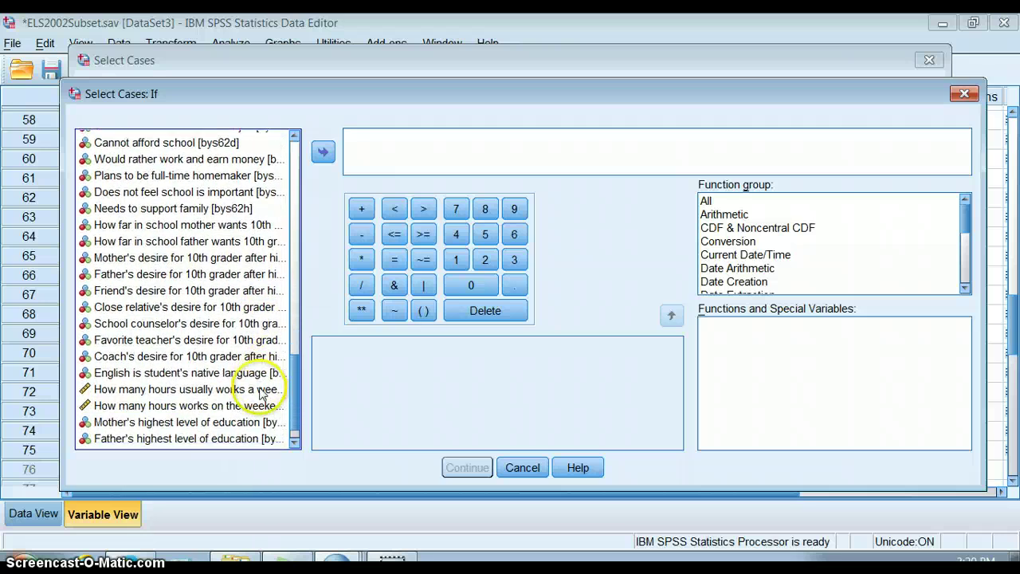
click(243, 373)
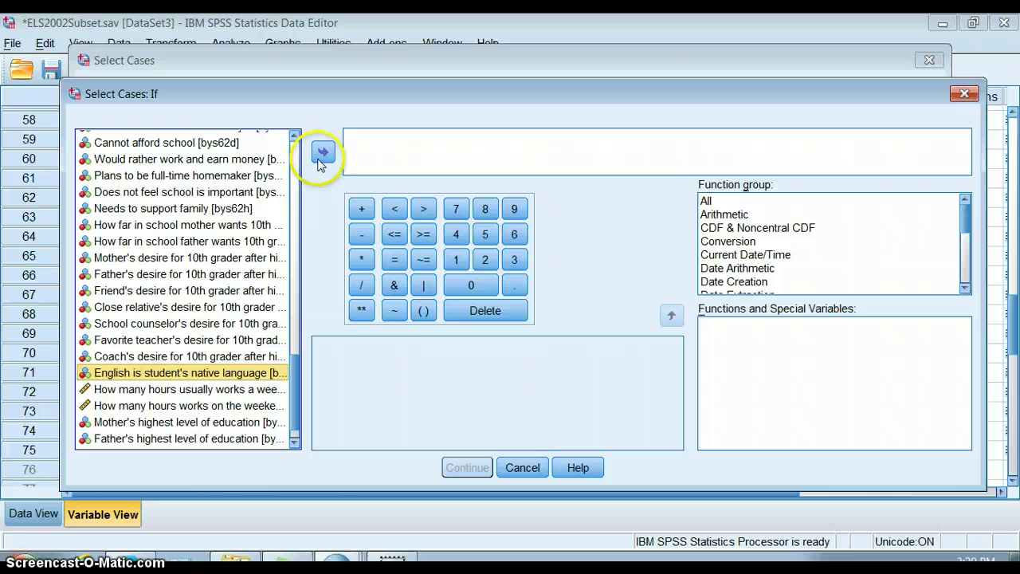
click(320, 161)
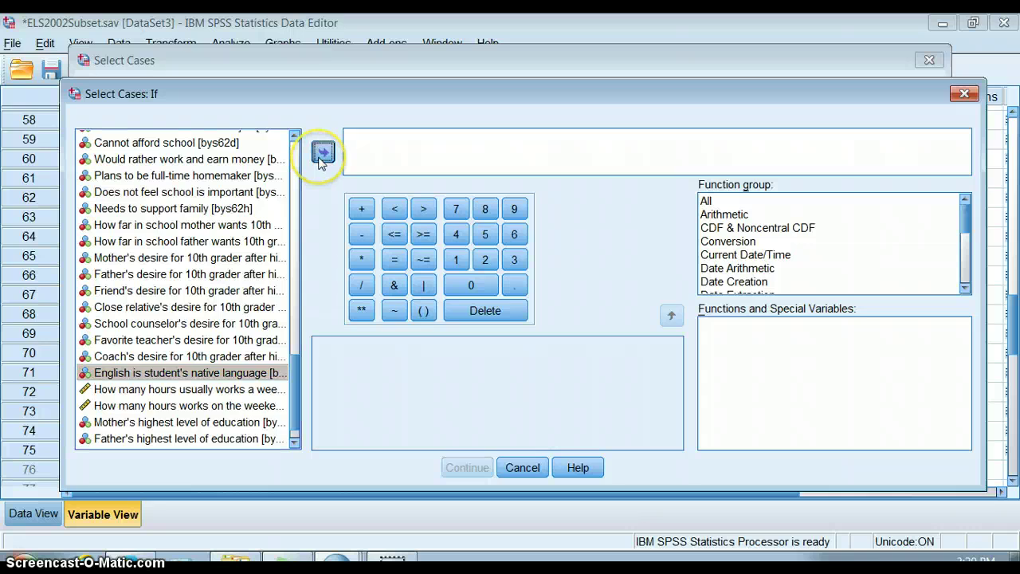
click(395, 260)
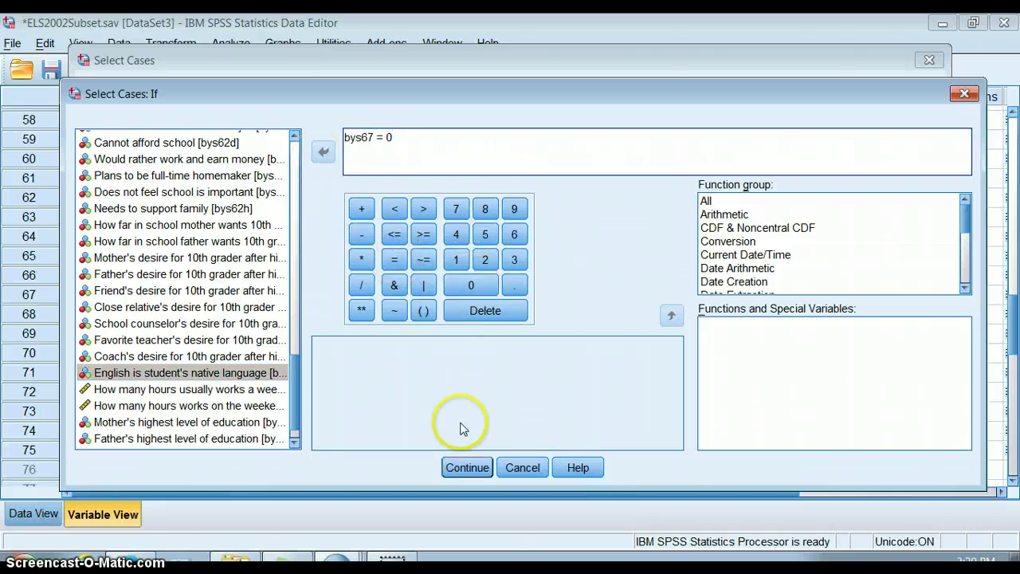
click(467, 468)
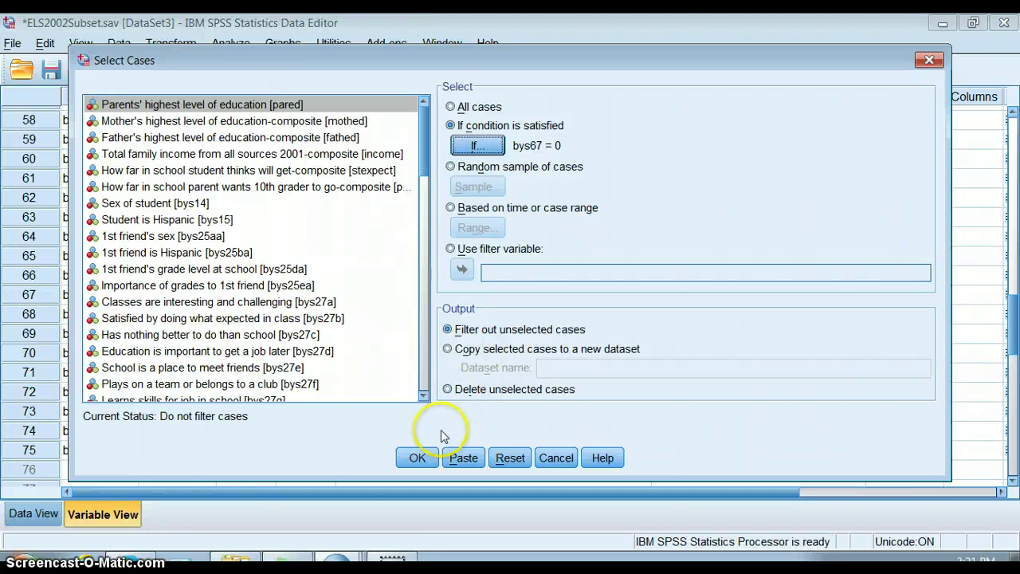
Apply the bys67 = 0 filter and scroll through the filtered rows in Data View.
click(416, 461)
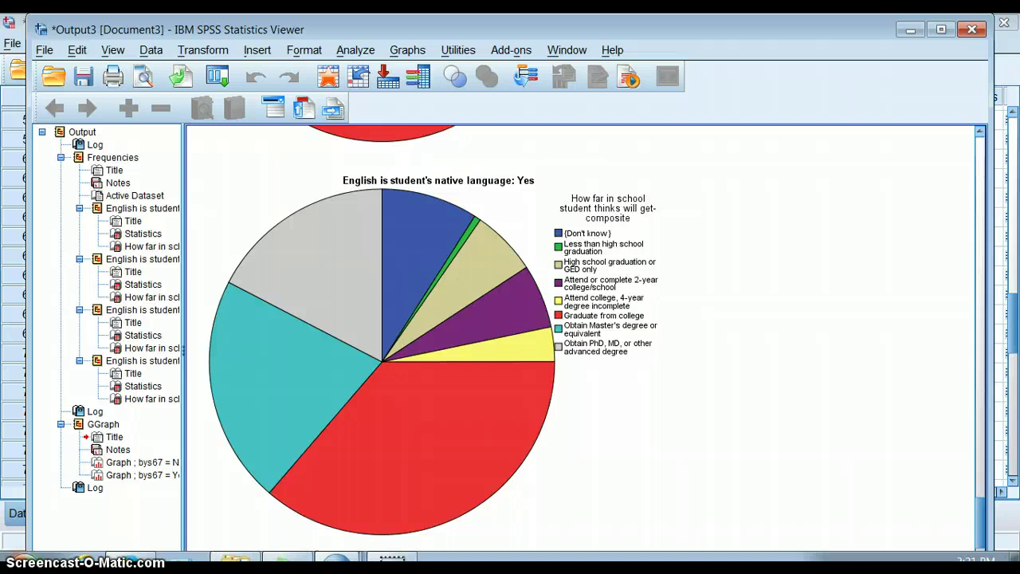
click(336, 558)
click(353, 529)
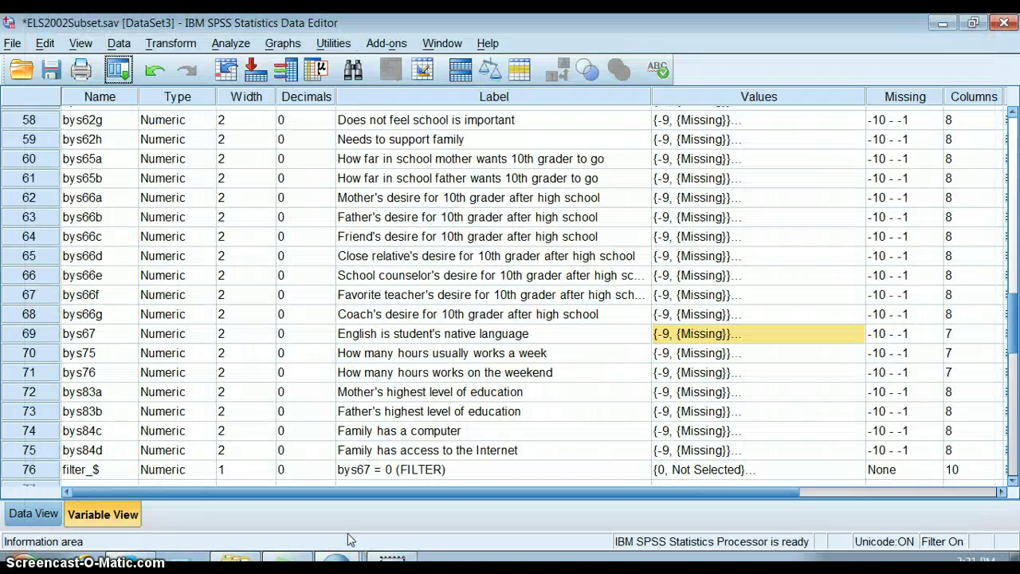
click(35, 503)
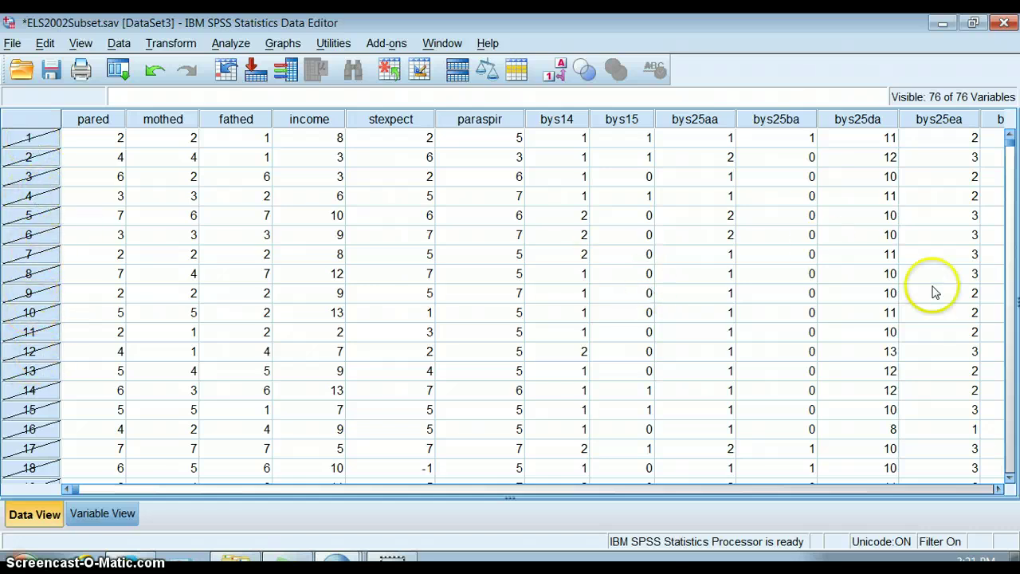
click(1009, 477)
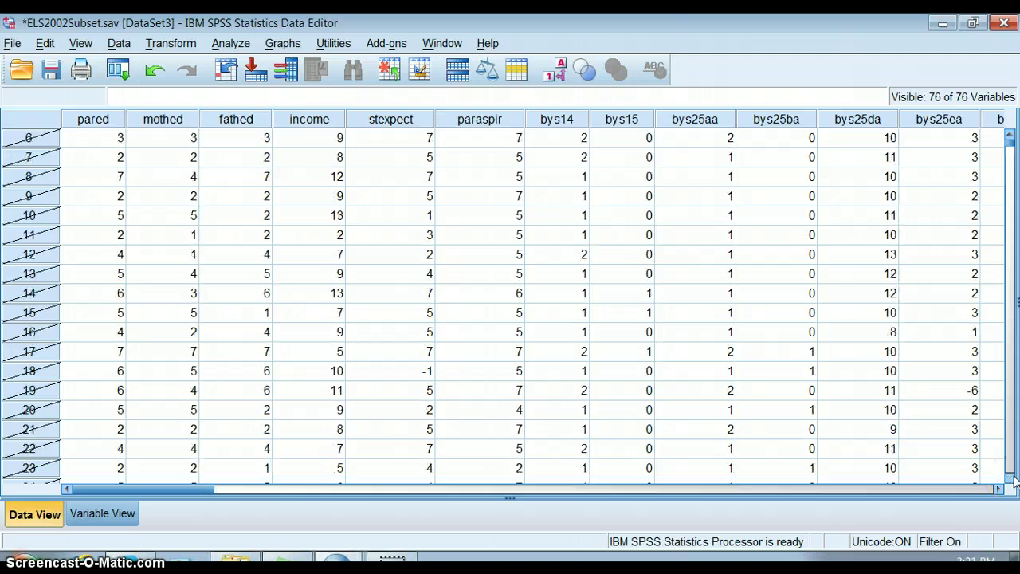
drag(1015, 479, 1015, 479)
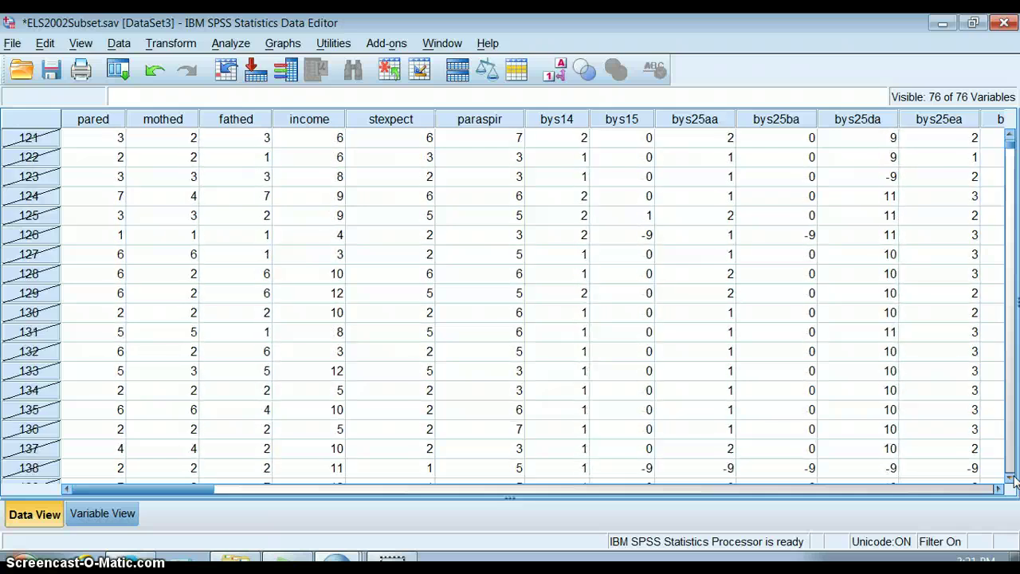
Run Frequencies on stexpect for the filtered cases.
click(233, 43)
mouse_move(262, 86)
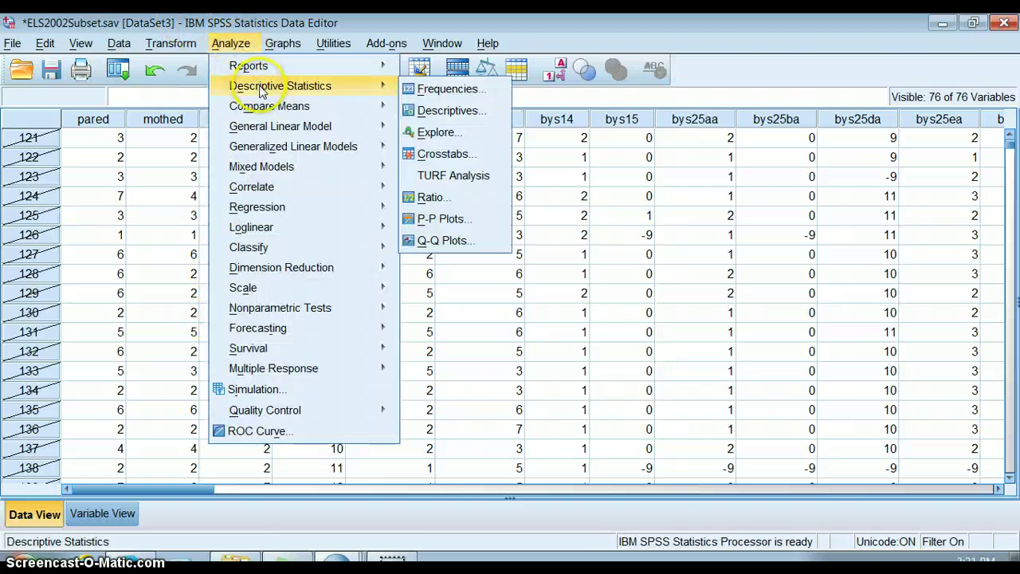
click(476, 90)
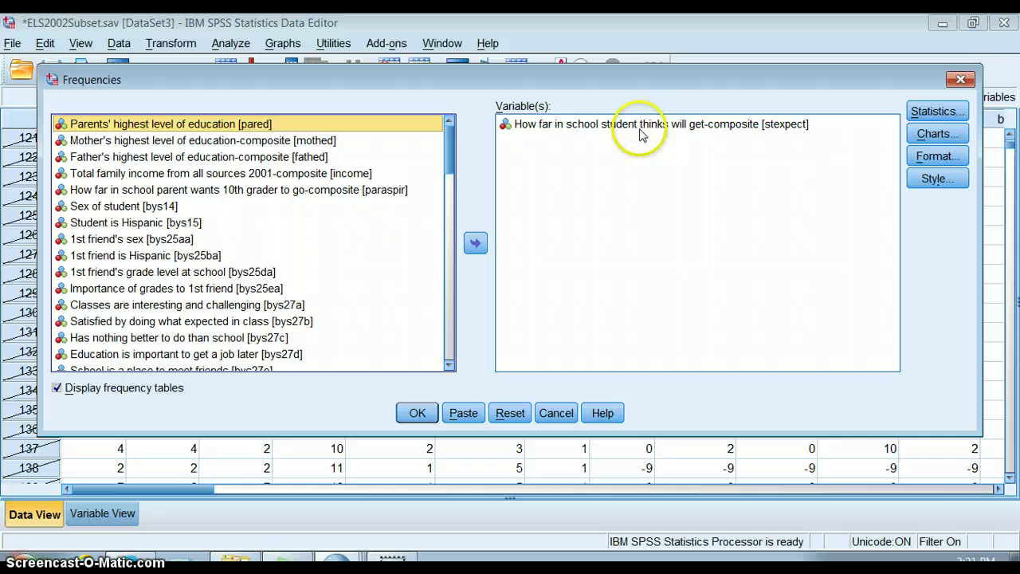
click(413, 411)
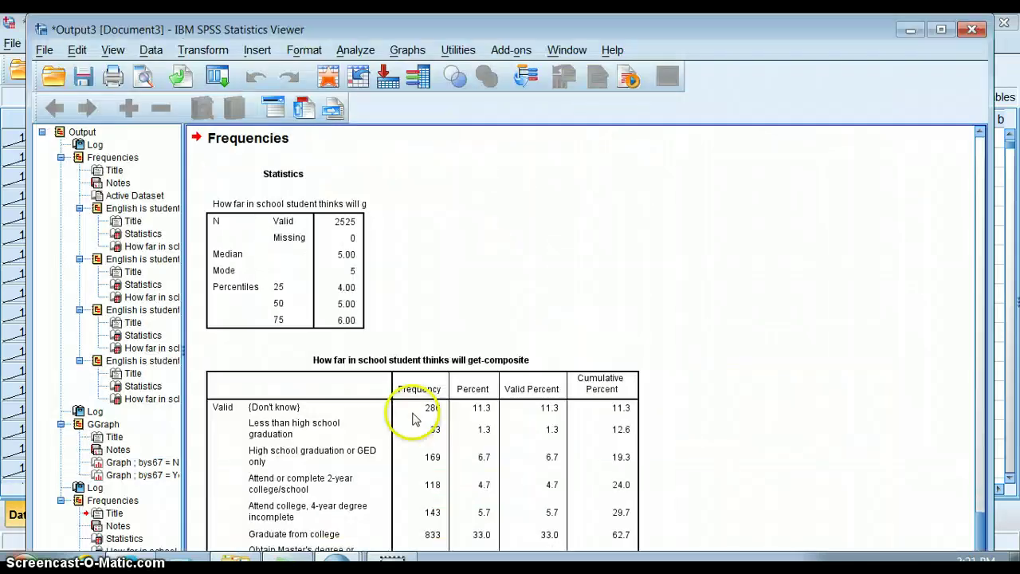
Review the Statistics and stexpect frequency tables, then return to the Data Editor.
click(728, 304)
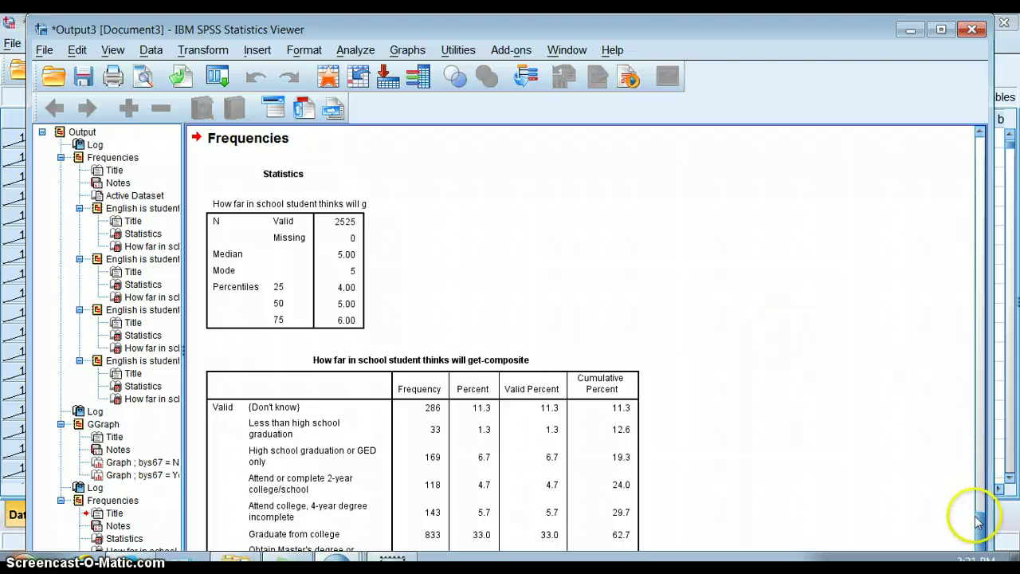
click(983, 545)
click(398, 382)
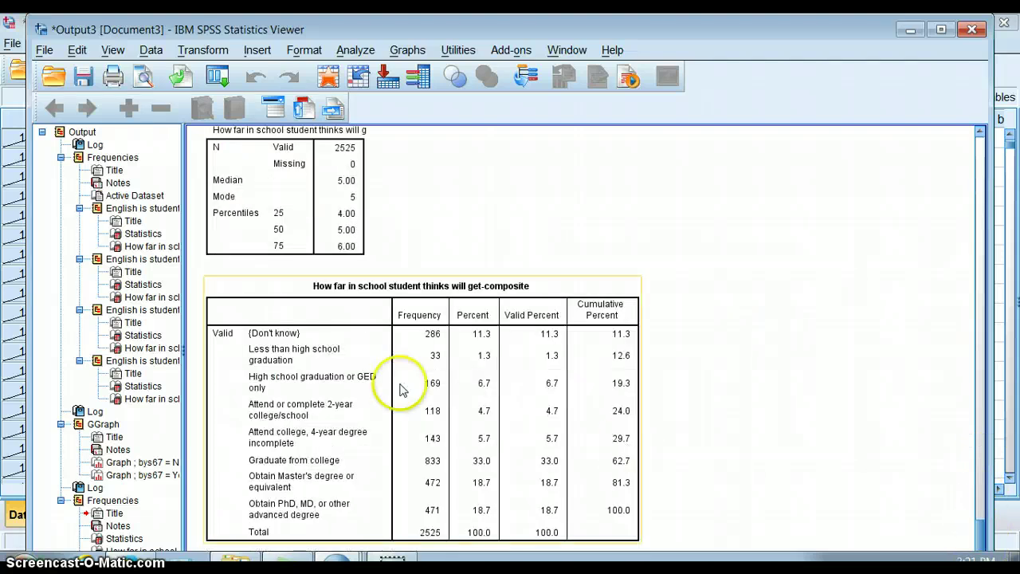
click(313, 181)
click(355, 283)
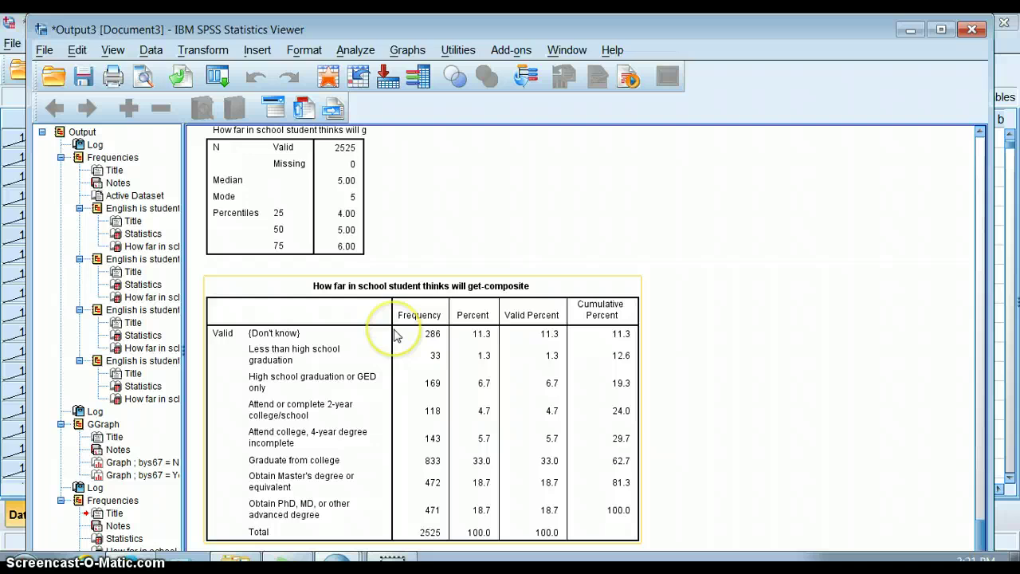
mouse_move(355, 557)
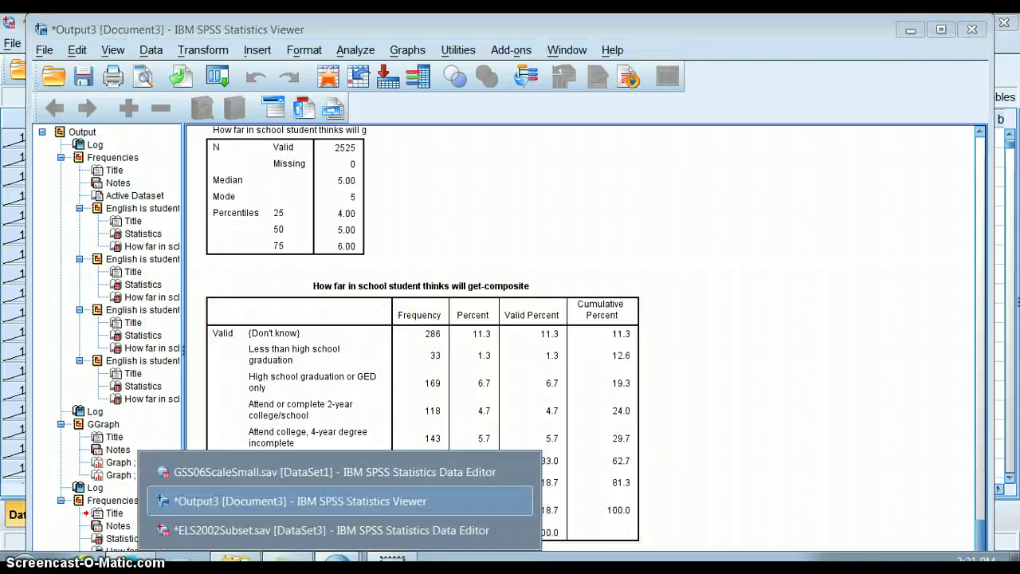
click(348, 530)
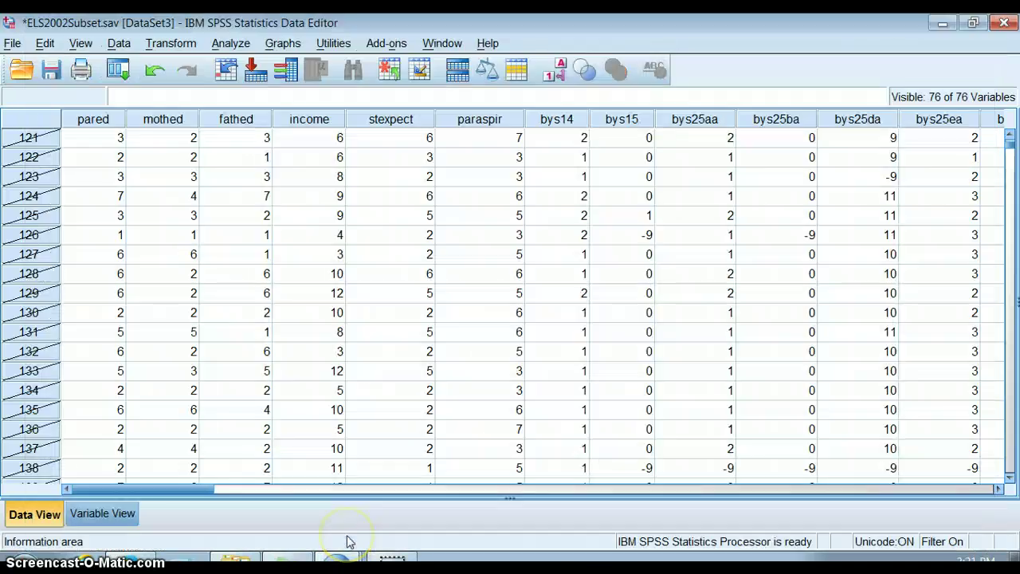
click(103, 515)
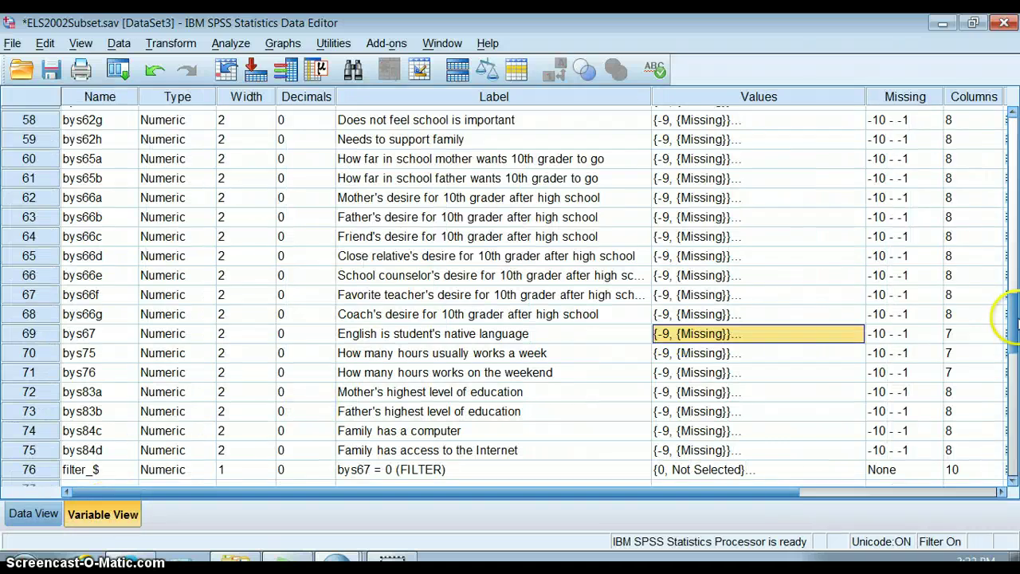
drag(1011, 330, 1013, 365)
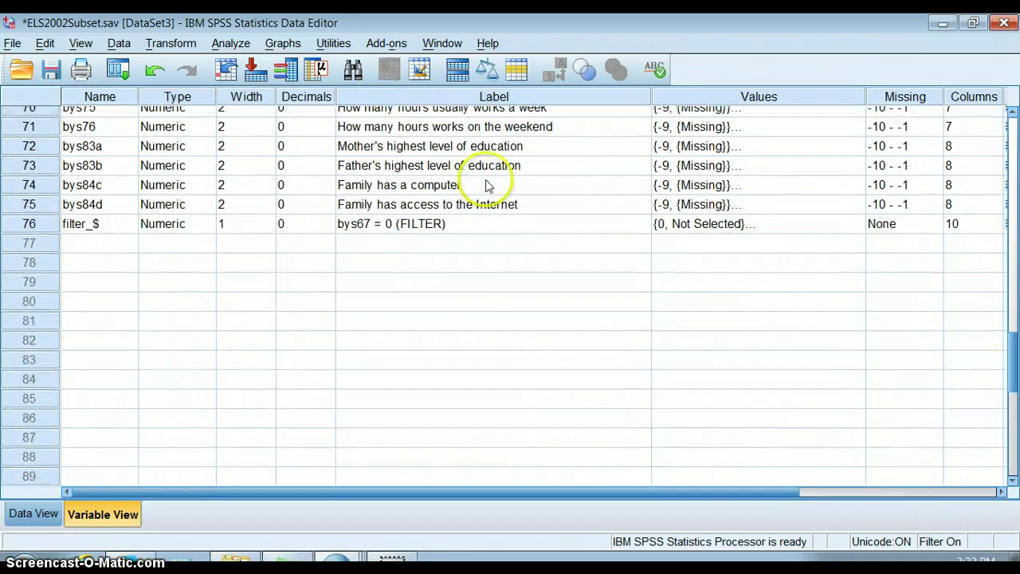
click(417, 224)
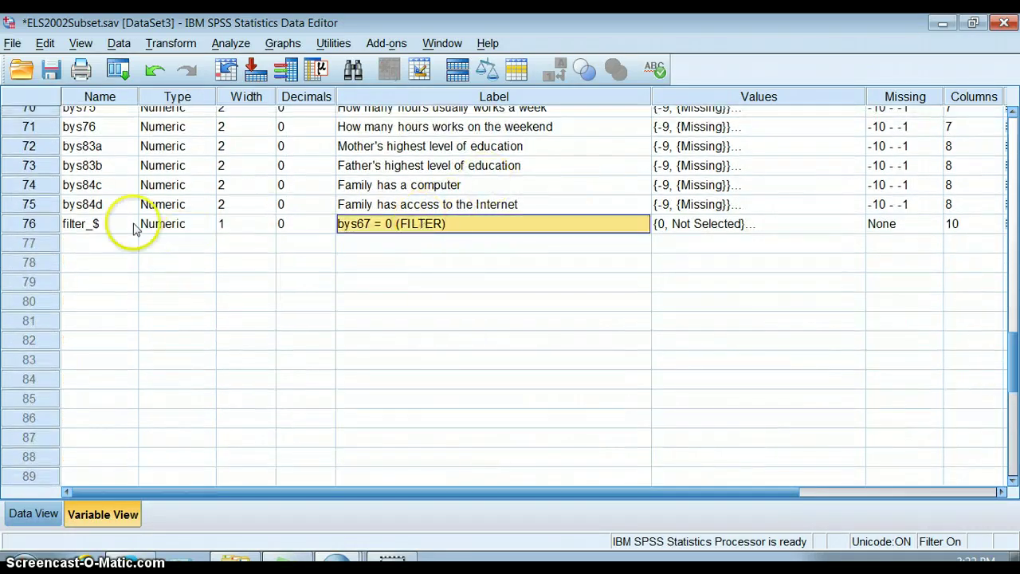
click(76, 229)
click(428, 224)
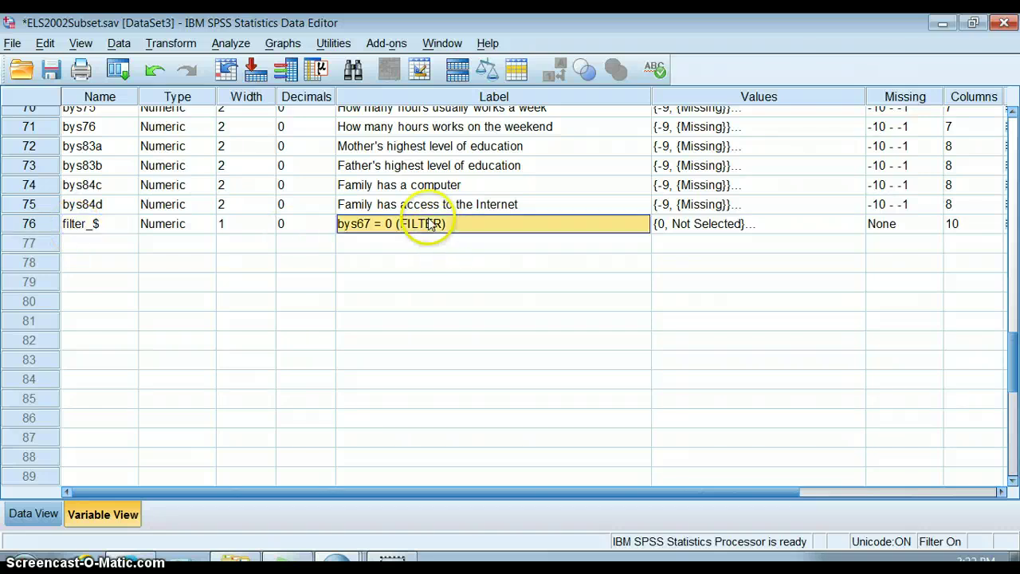
click(87, 229)
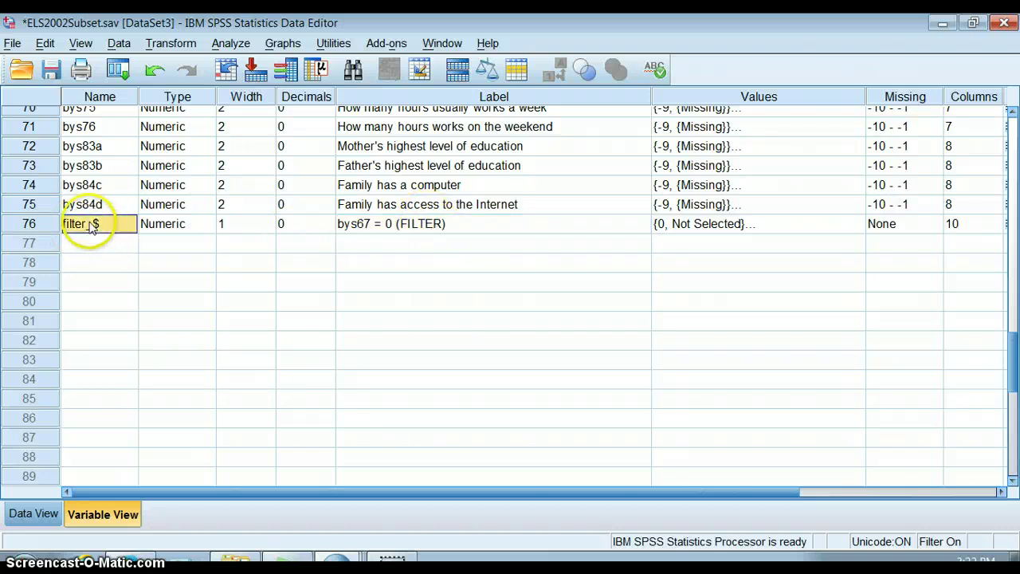
click(709, 225)
click(854, 227)
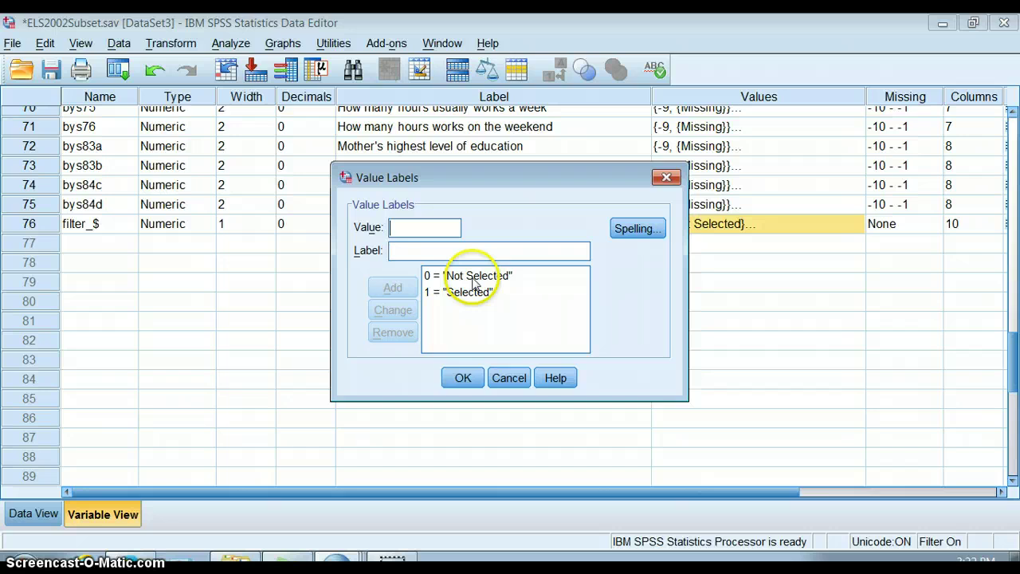
click(463, 378)
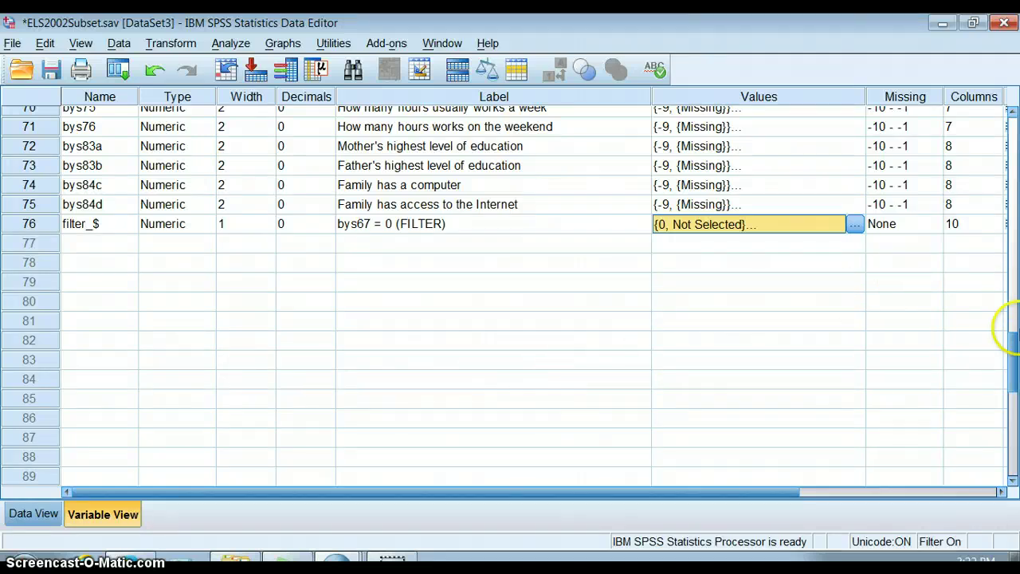
click(102, 226)
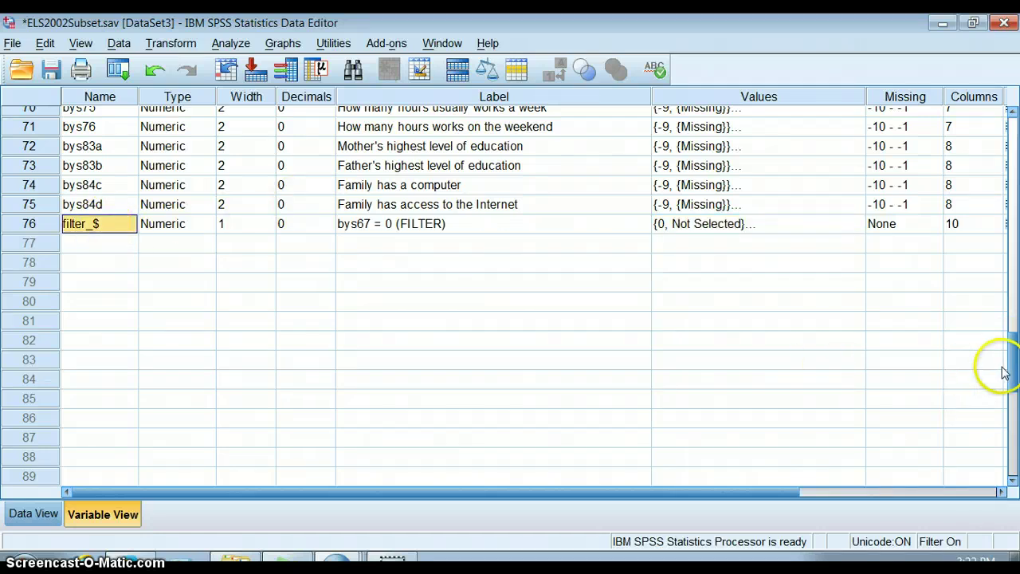
drag(1011, 360, 996, 133)
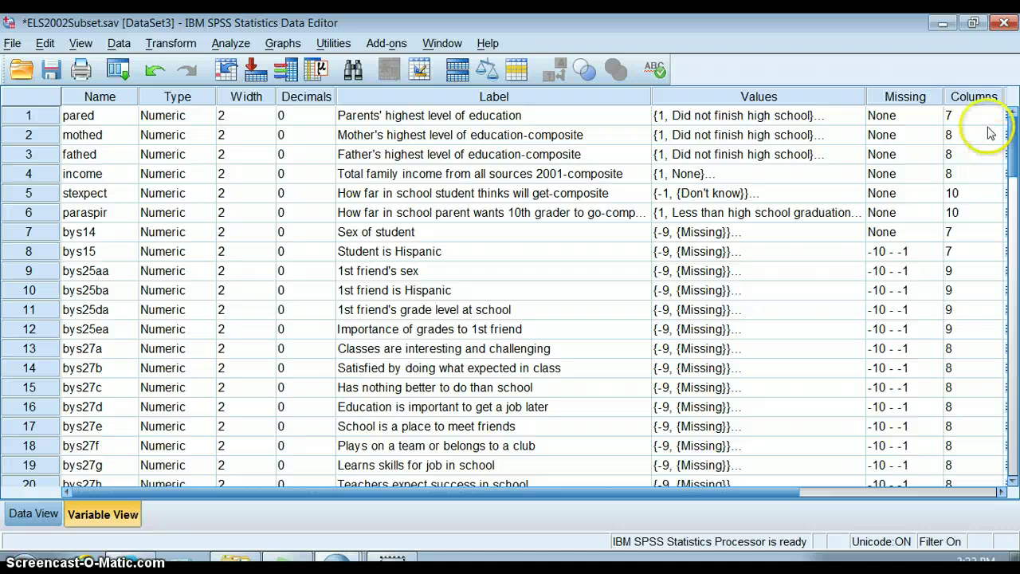
Reopen Select Cases, reset away bys67 = 0, and choose 'If condition is satisfied'.
click(126, 42)
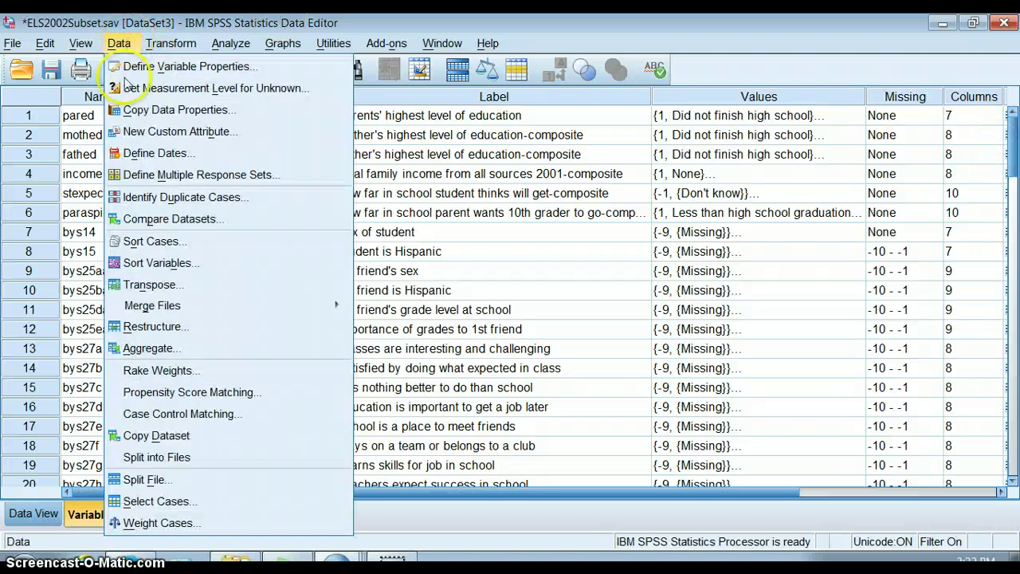
click(180, 501)
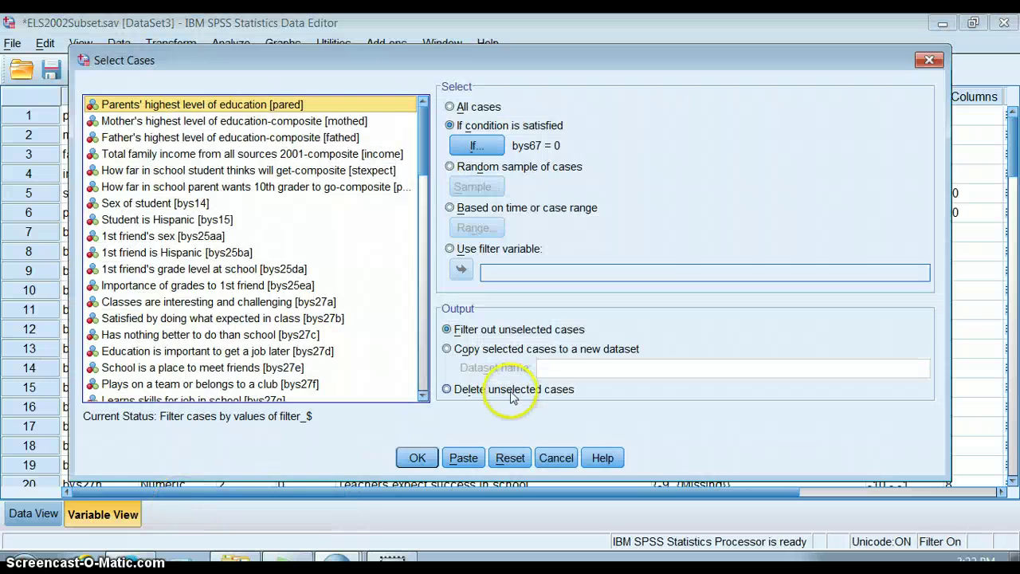
click(512, 459)
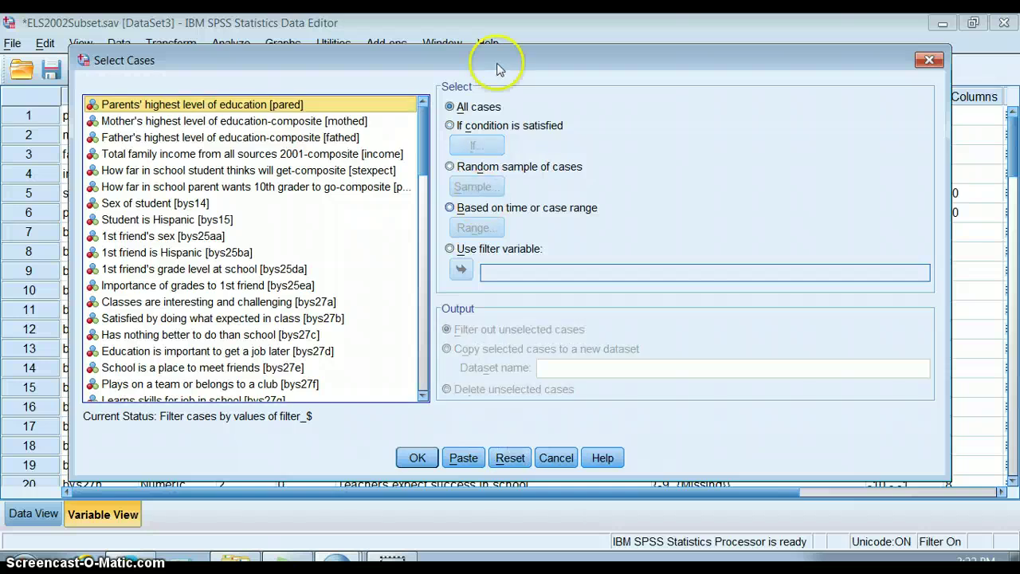
click(450, 126)
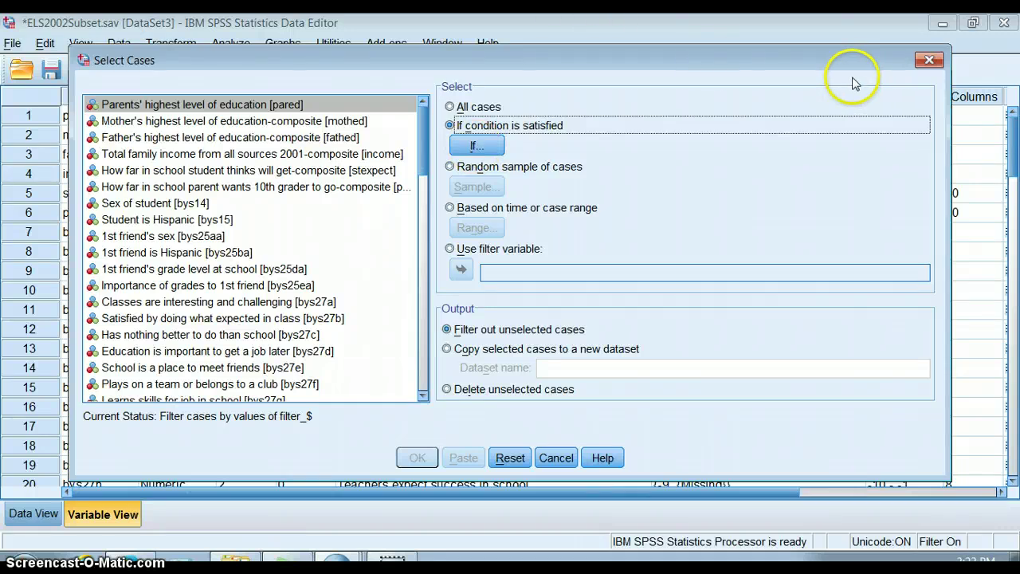
Cancel Select Cases and read stexpect's value labels for codes -1 to 7.
click(555, 457)
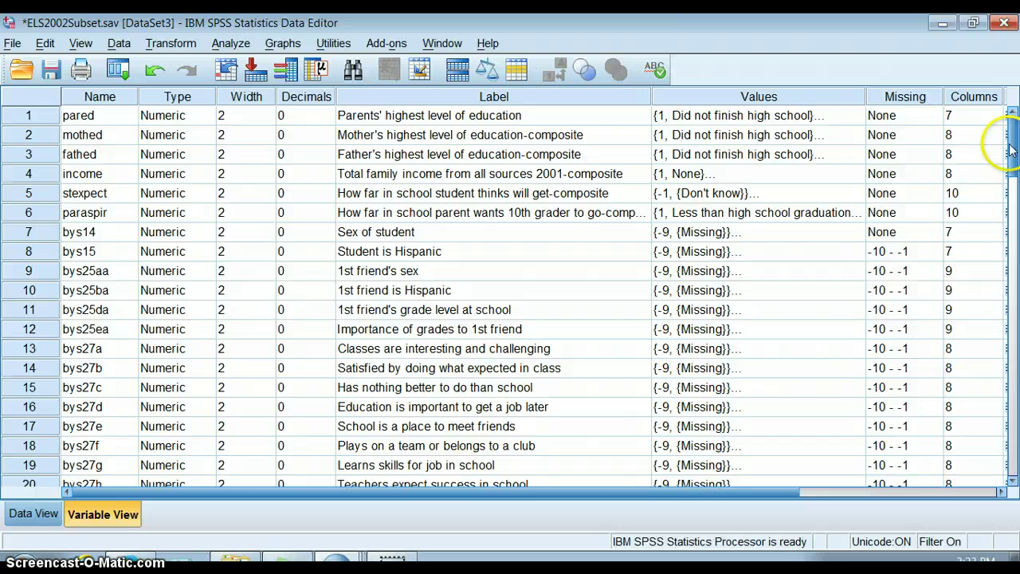
click(615, 198)
click(765, 192)
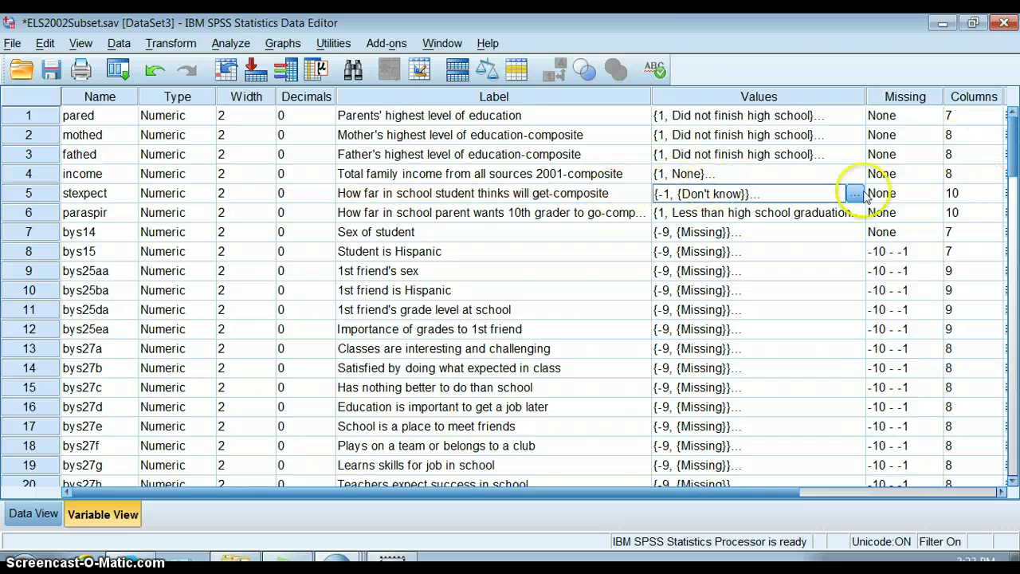
click(856, 196)
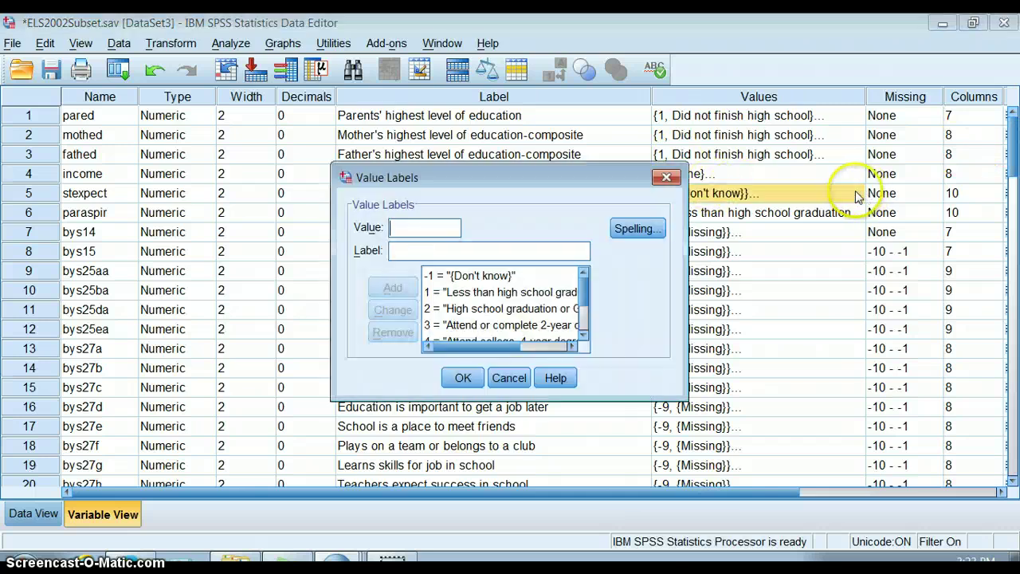
click(583, 336)
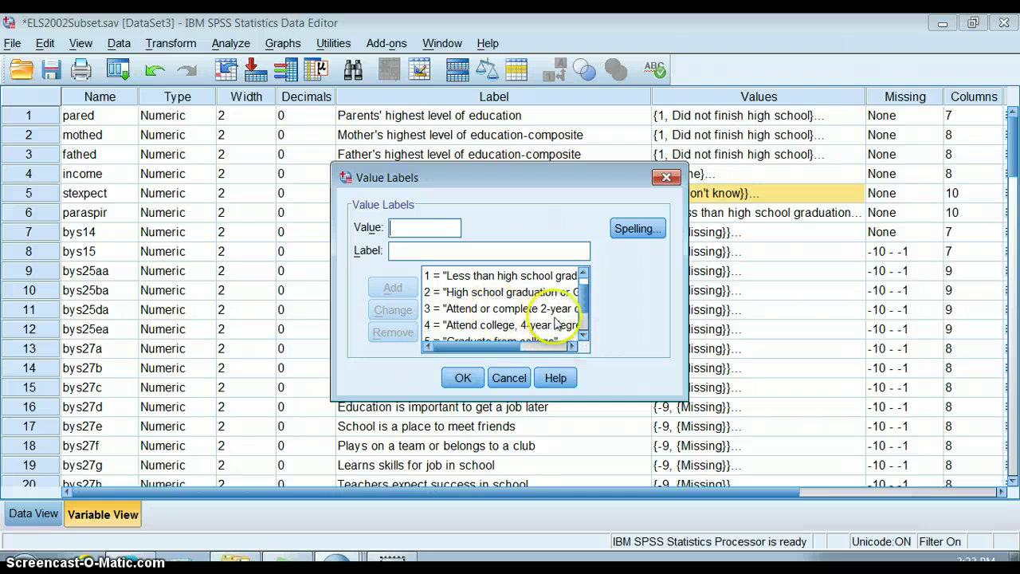
drag(687, 347, 824, 346)
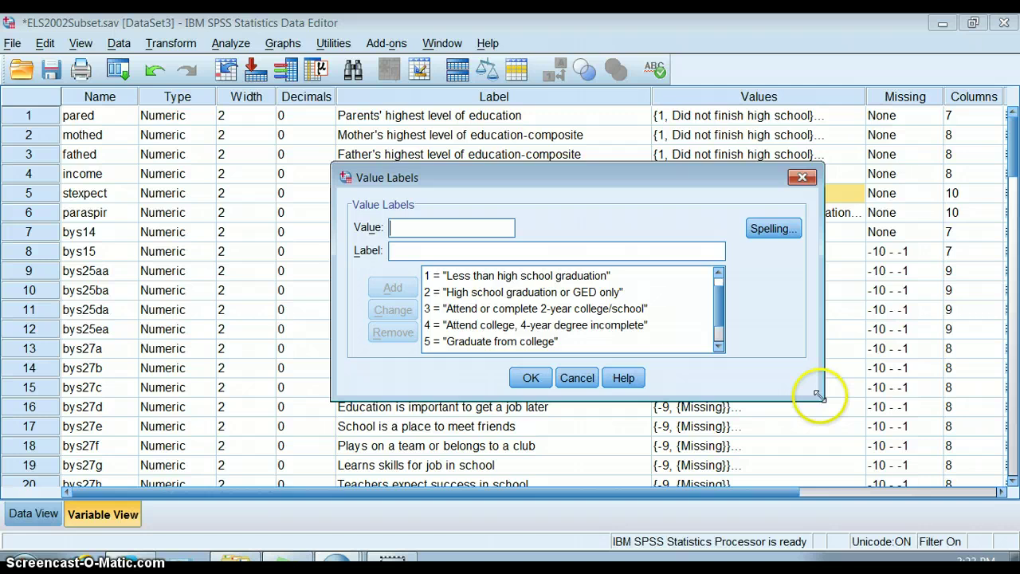
drag(824, 398, 837, 495)
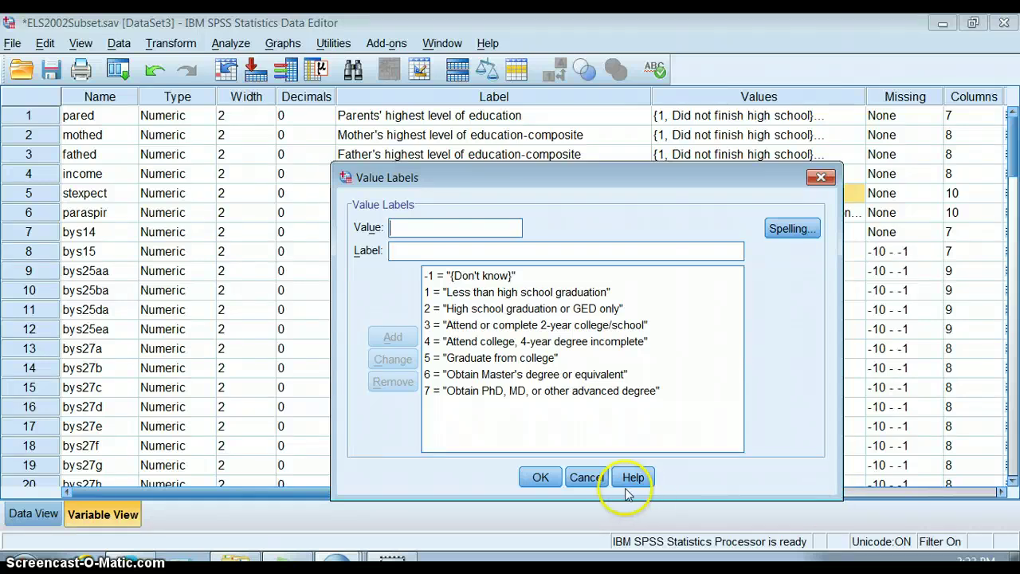
click(539, 477)
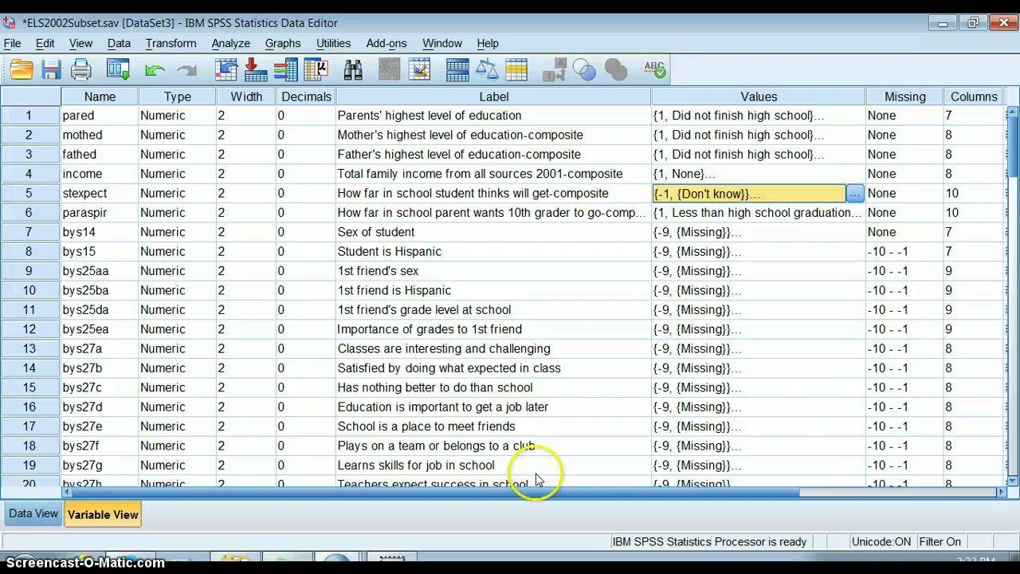
Read paraspir's value labels, from 'Less than high school graduation' to 'Graduate from college'.
click(769, 214)
click(854, 214)
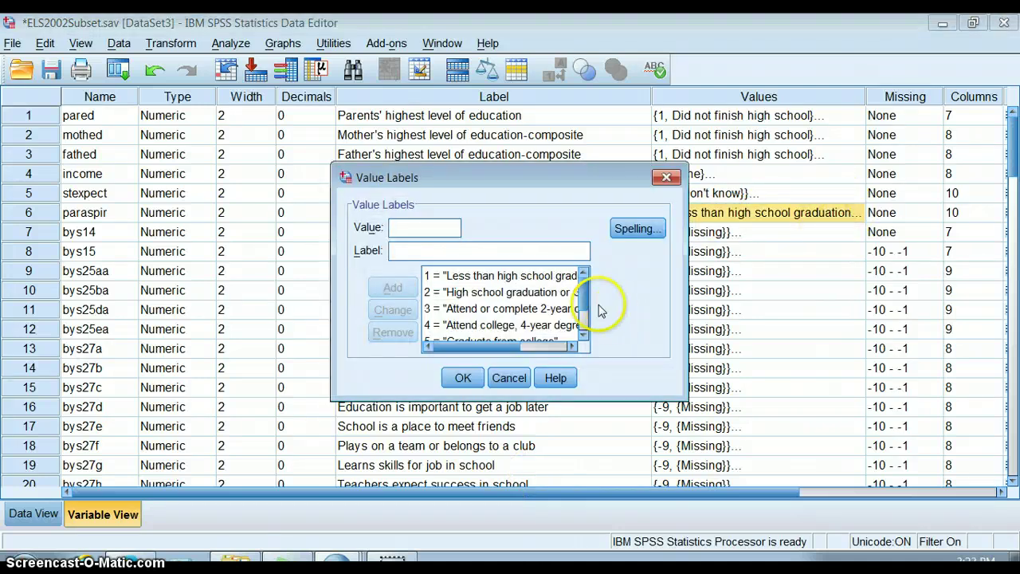
drag(681, 376, 855, 399)
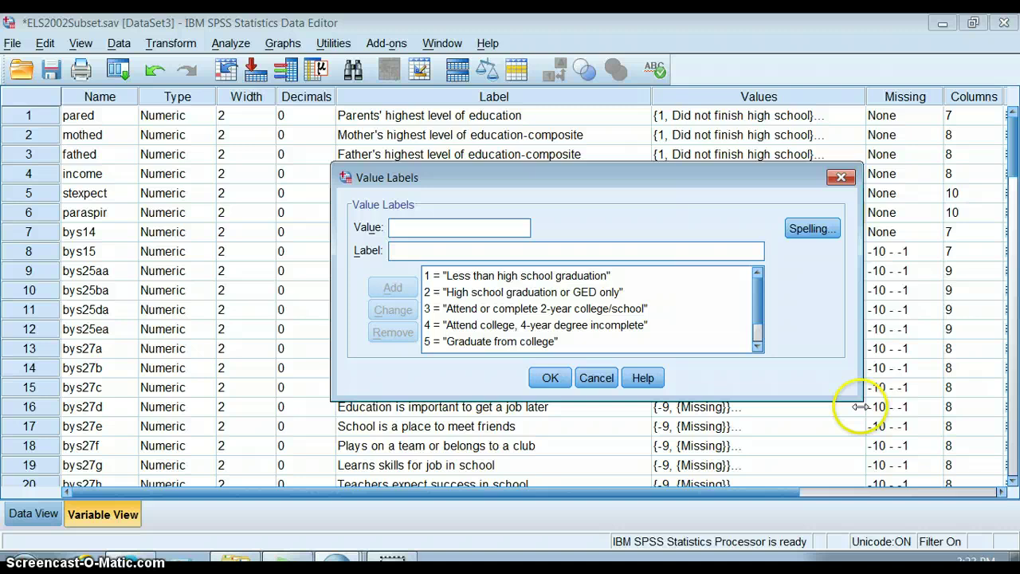
click(690, 326)
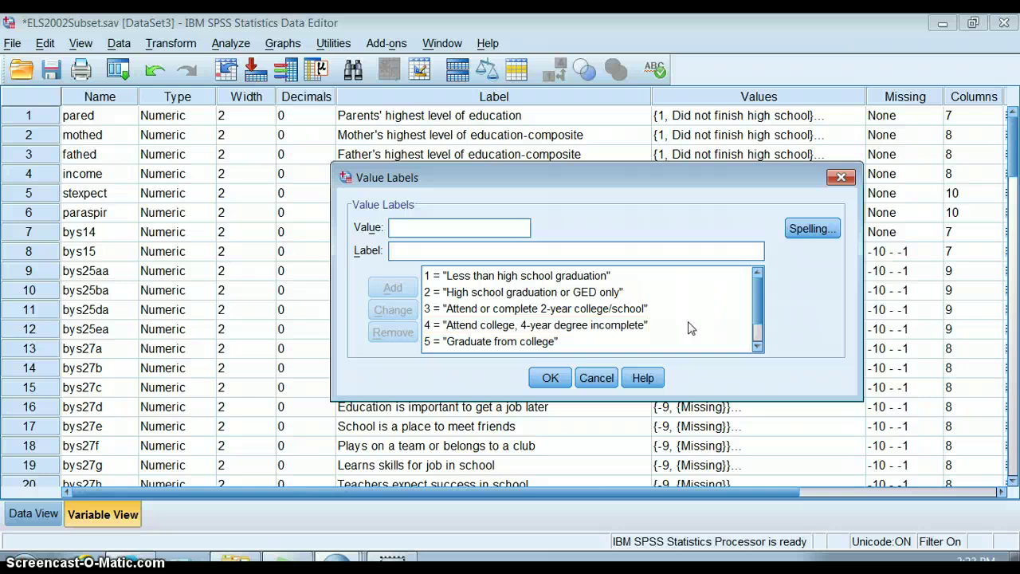
click(550, 378)
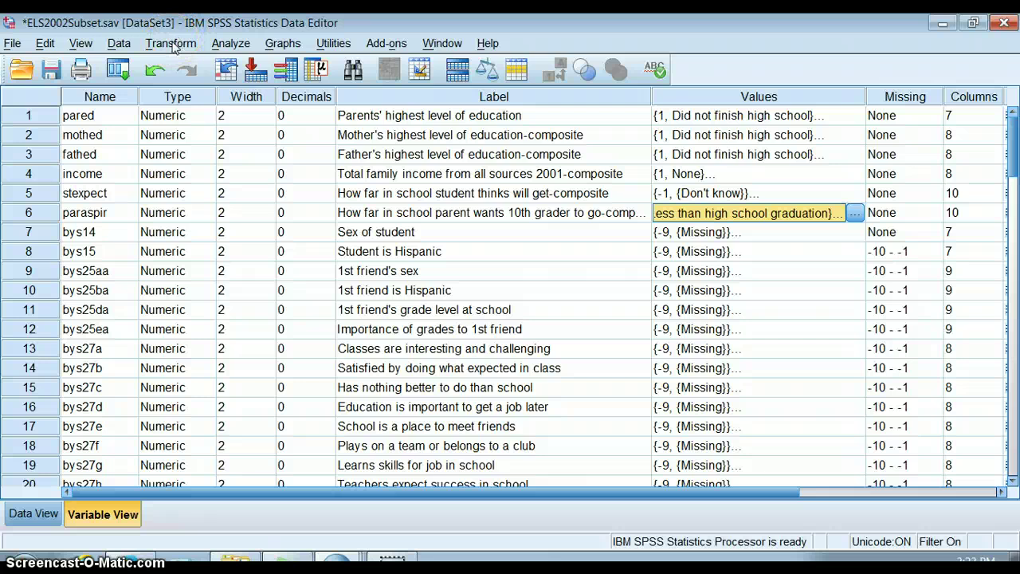
Open Data > Select Cases and choose selecting cases by an If condition.
click(118, 44)
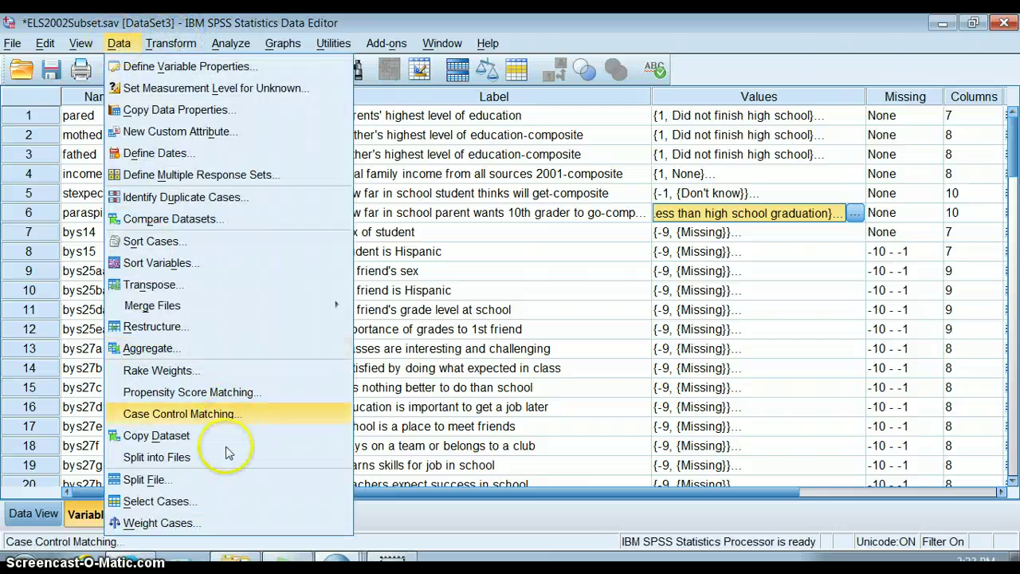
click(160, 502)
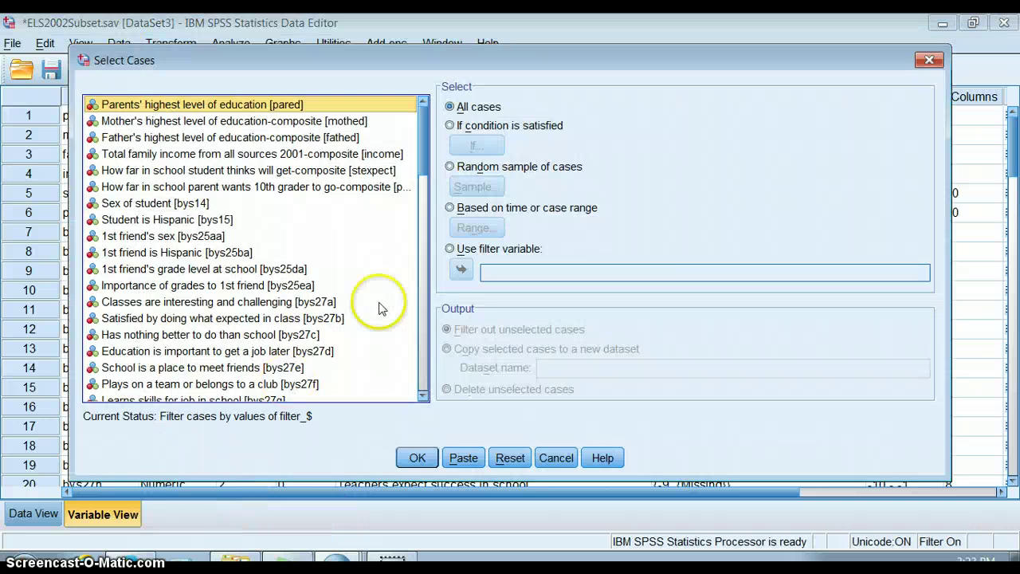
click(450, 125)
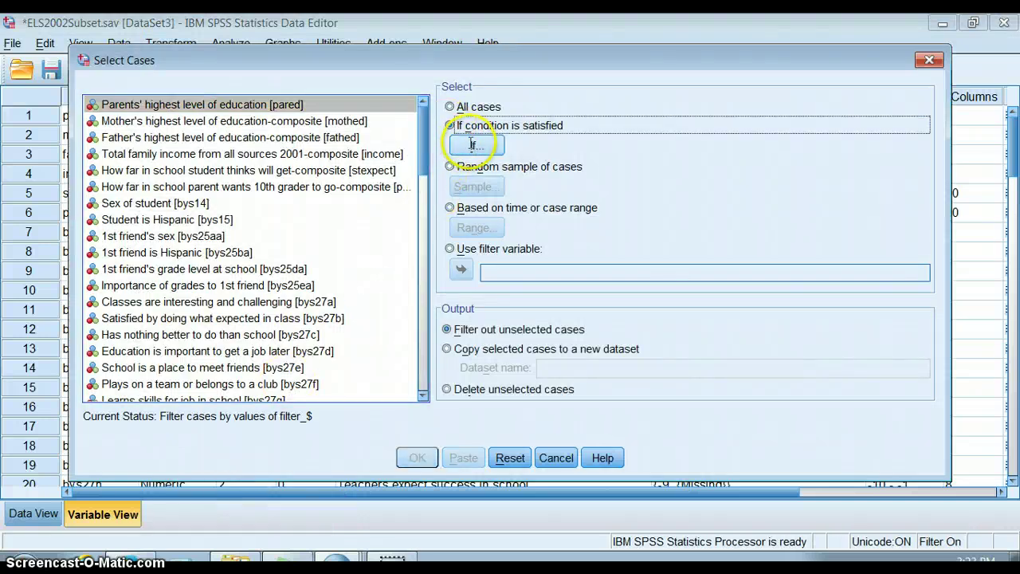
click(472, 145)
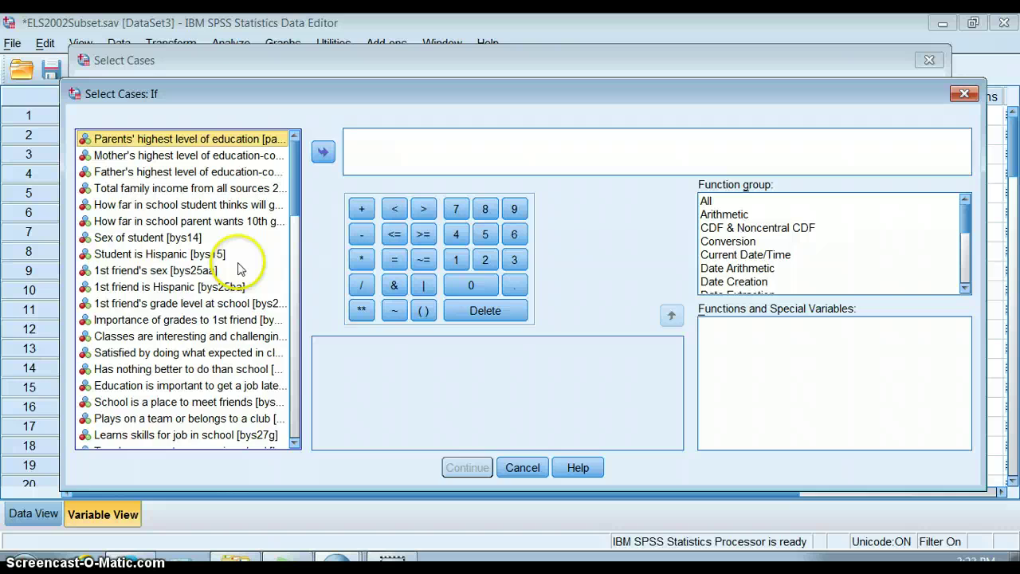
Enter the condition (stexpect >= 5) and copy selected cases to new dataset COLLEGEBOUND.
click(423, 311)
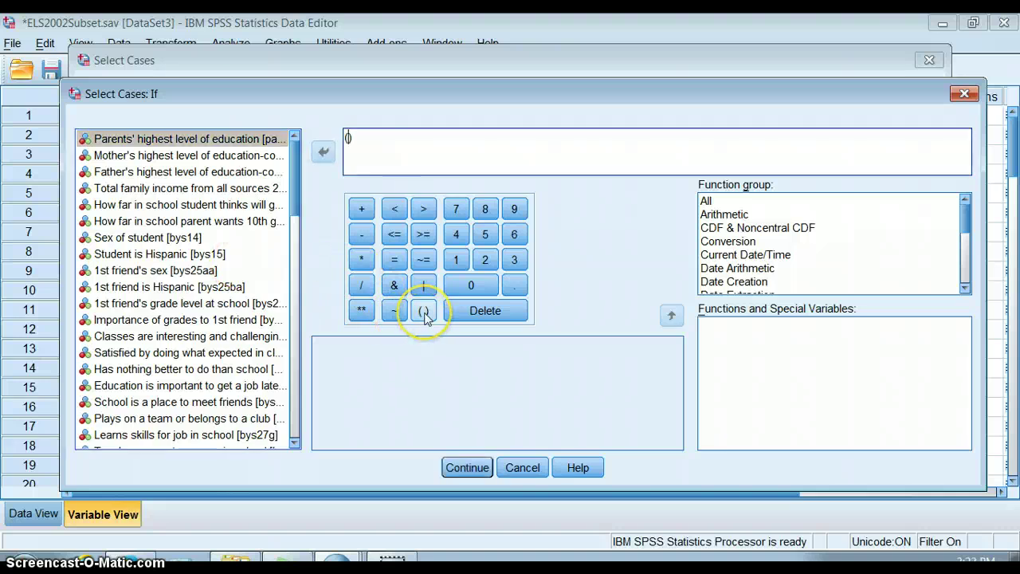
click(265, 206)
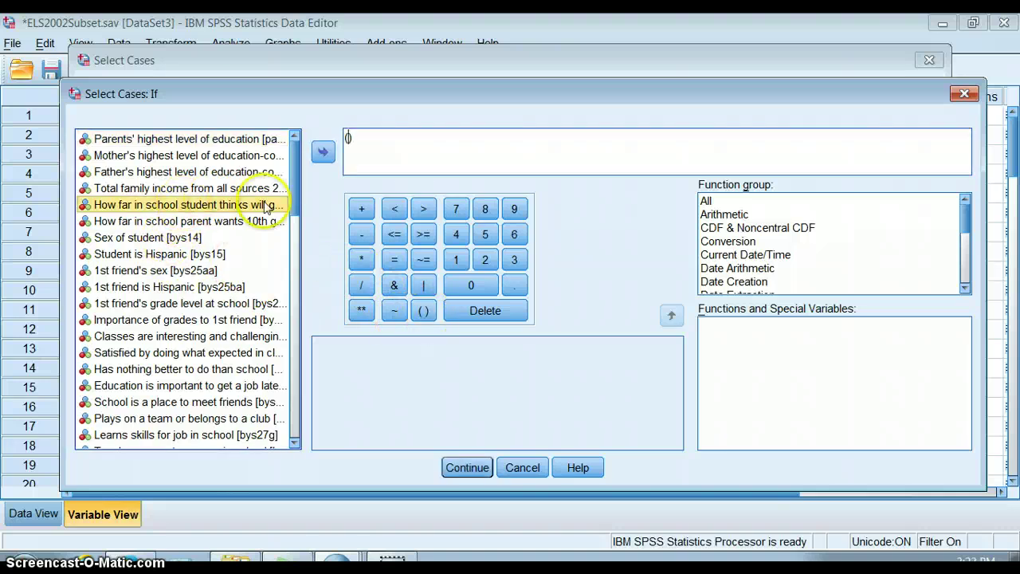
click(323, 150)
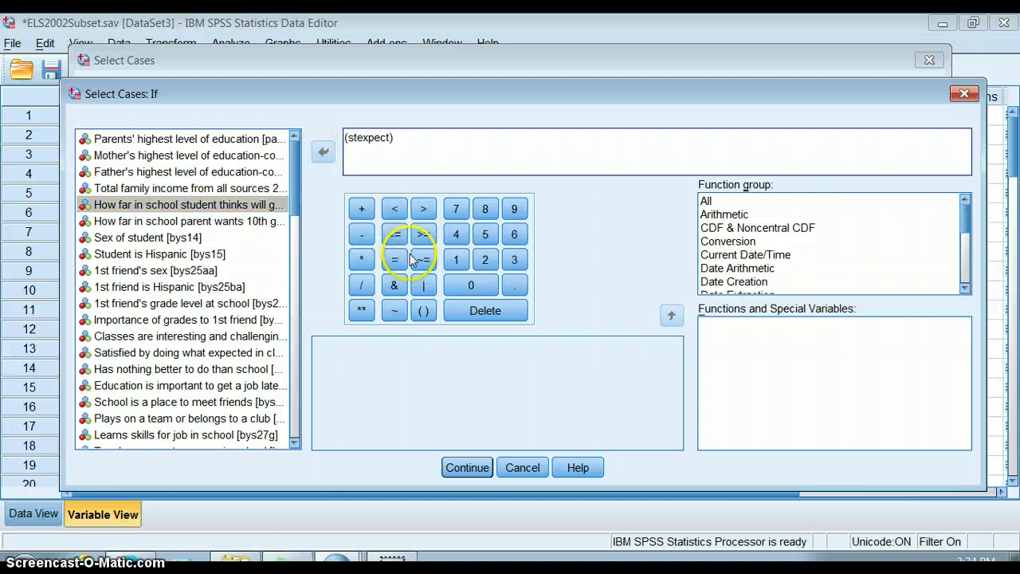
click(486, 238)
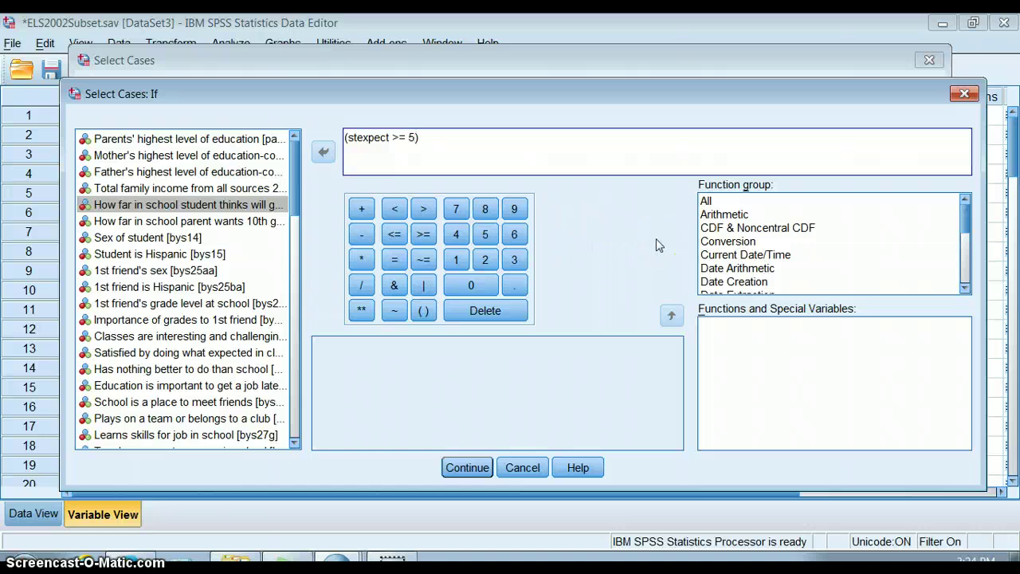
click(469, 467)
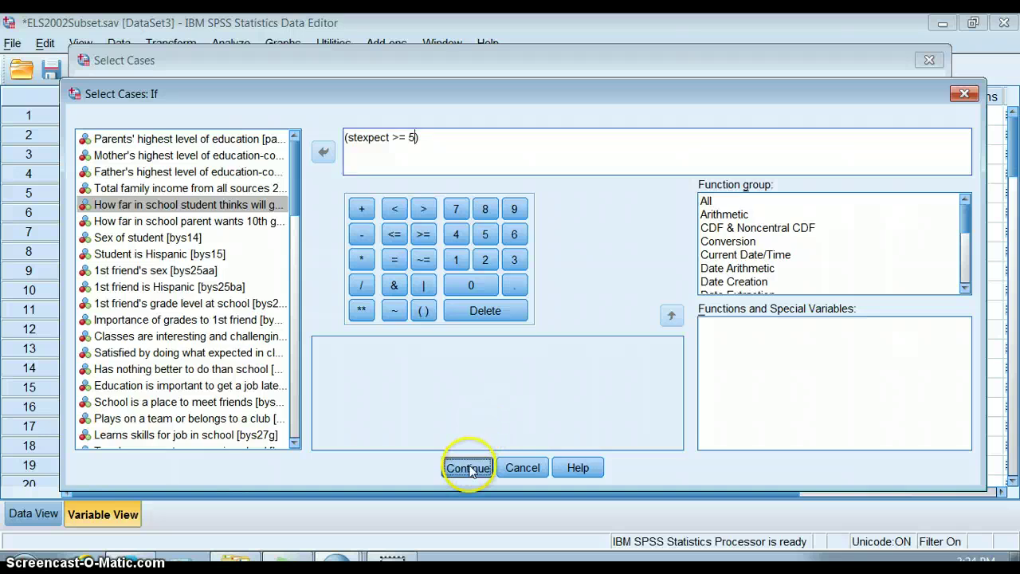
click(448, 351)
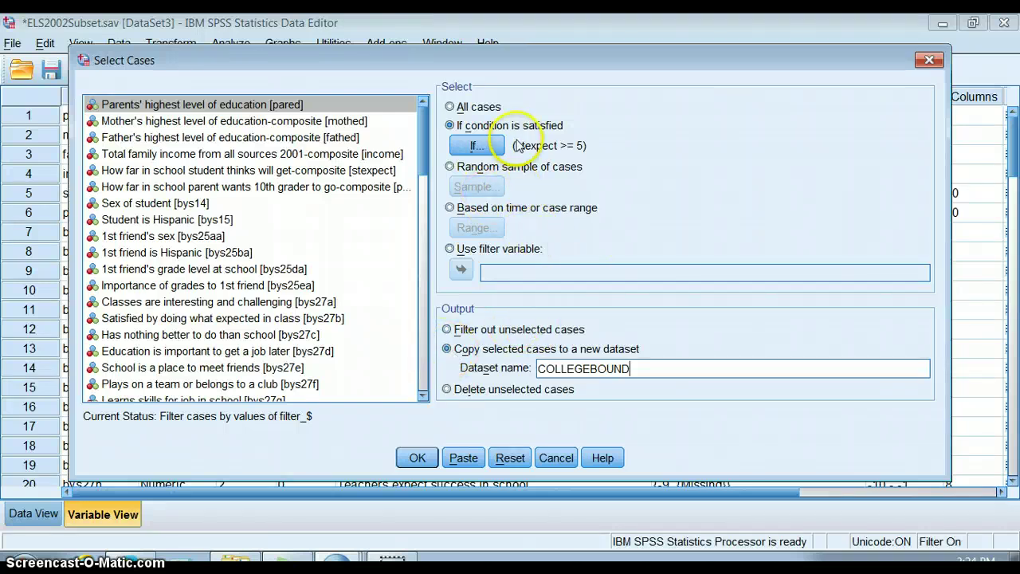
Append & (paraspir >= 5) to the existing (stexpect >= 5) condition.
click(477, 146)
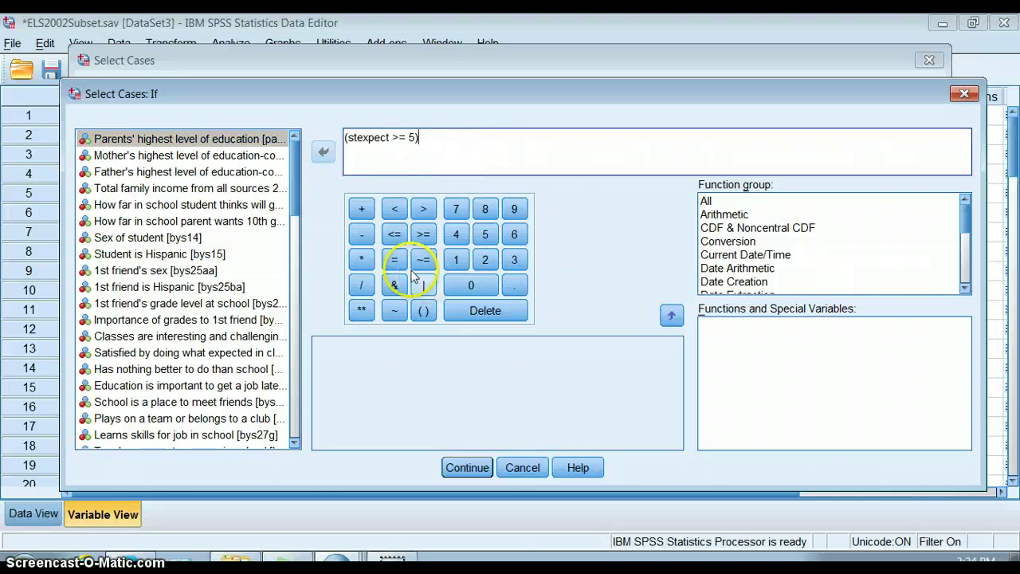
click(394, 286)
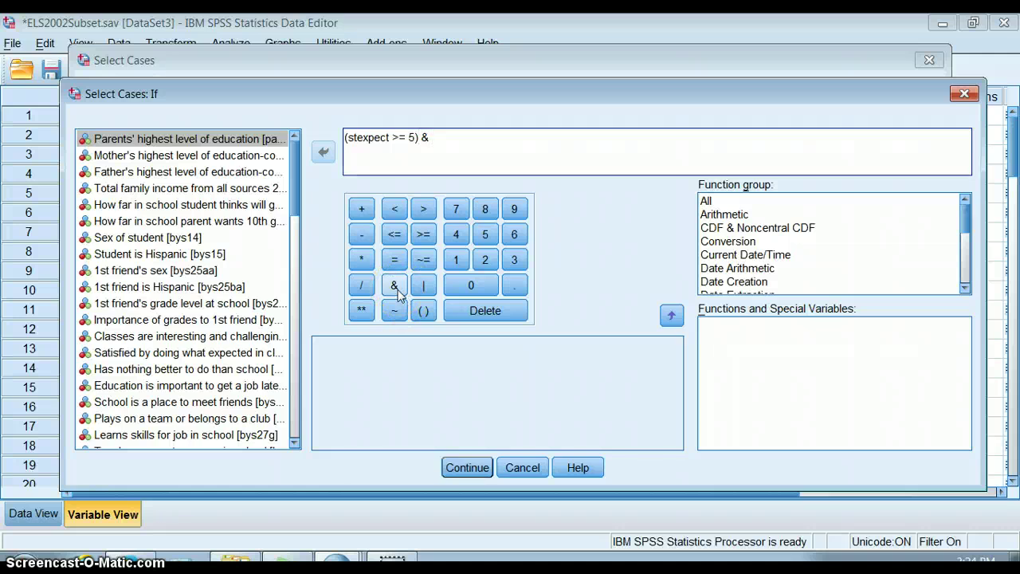
click(423, 310)
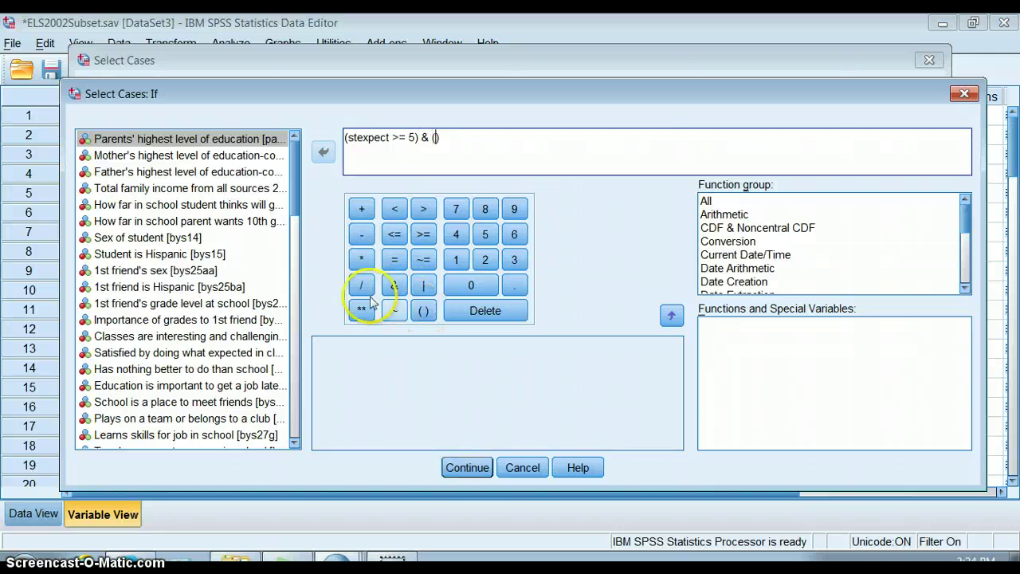
click(203, 223)
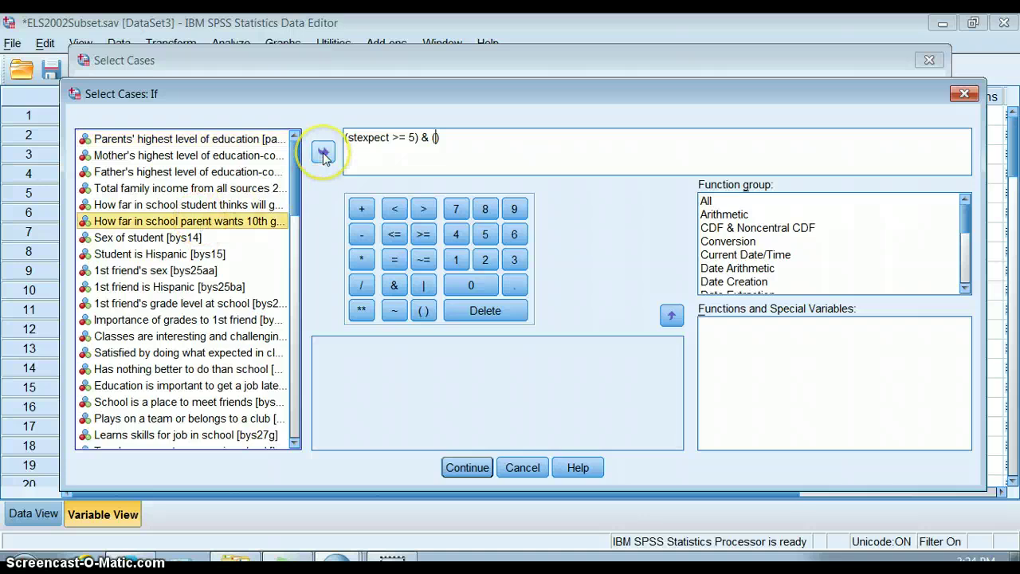
click(323, 153)
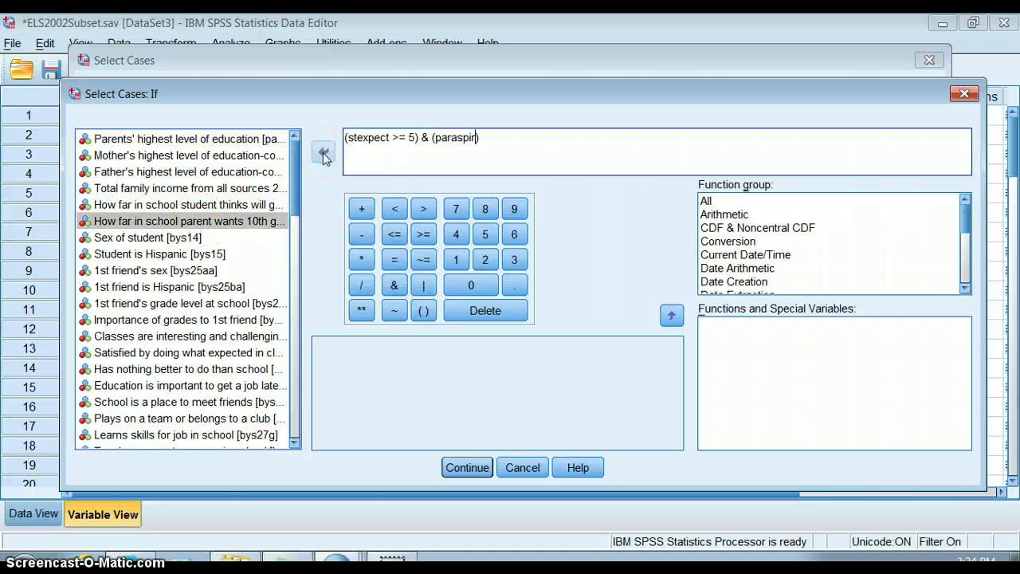
click(424, 235)
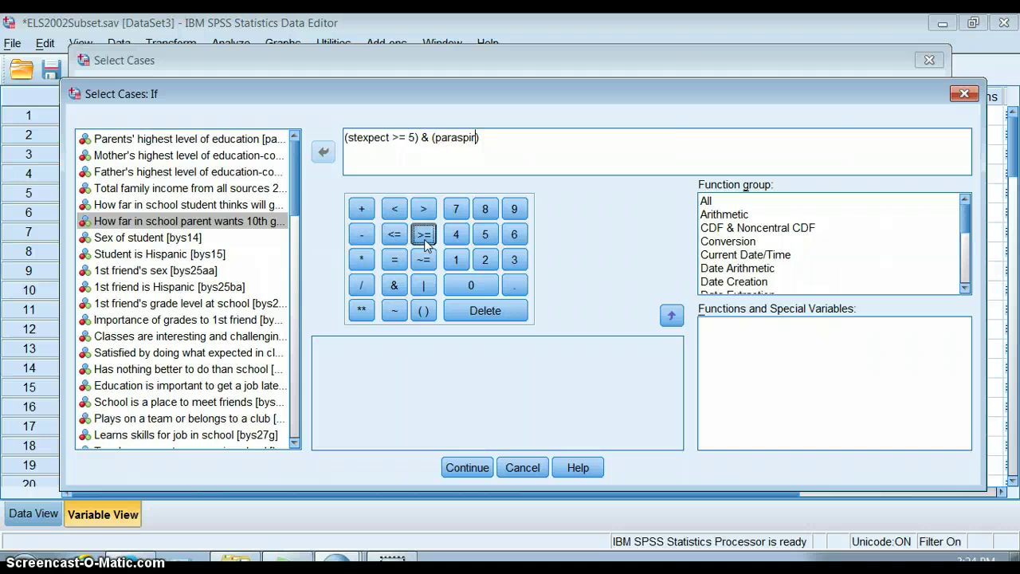
click(486, 236)
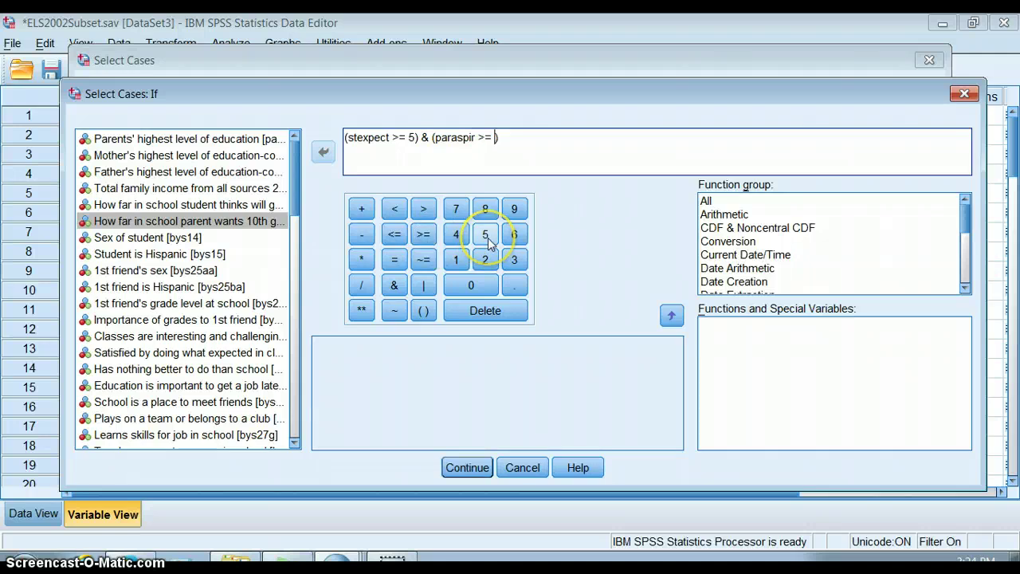
click(486, 236)
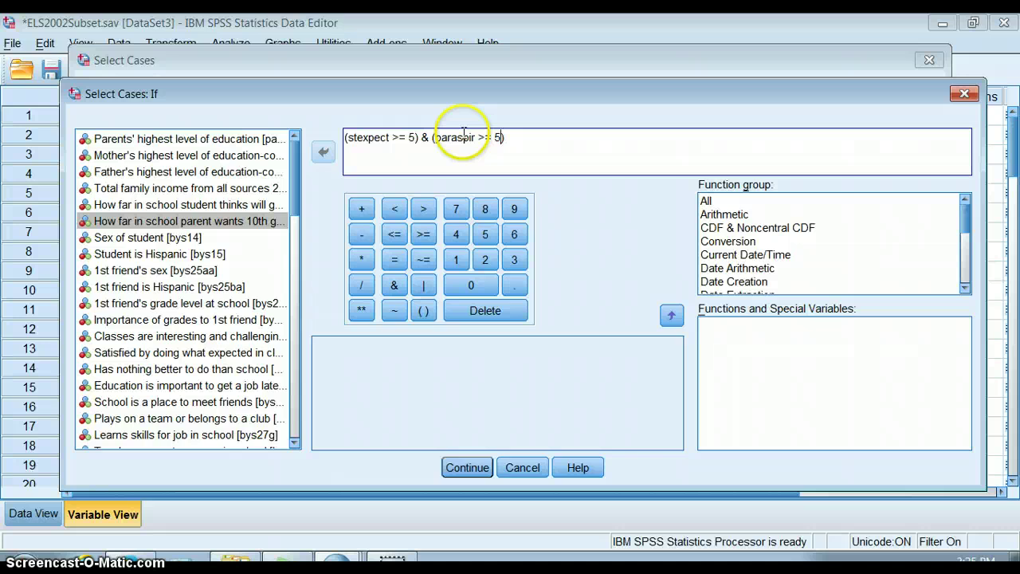
Swap the & between the conditions for |, then restore the &.
click(431, 137)
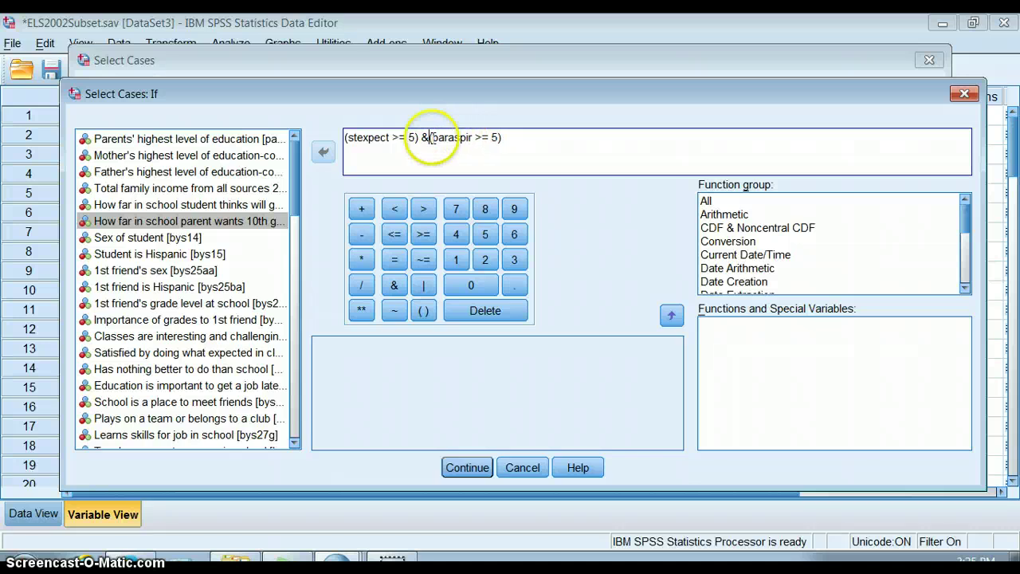
key(BackSpace)
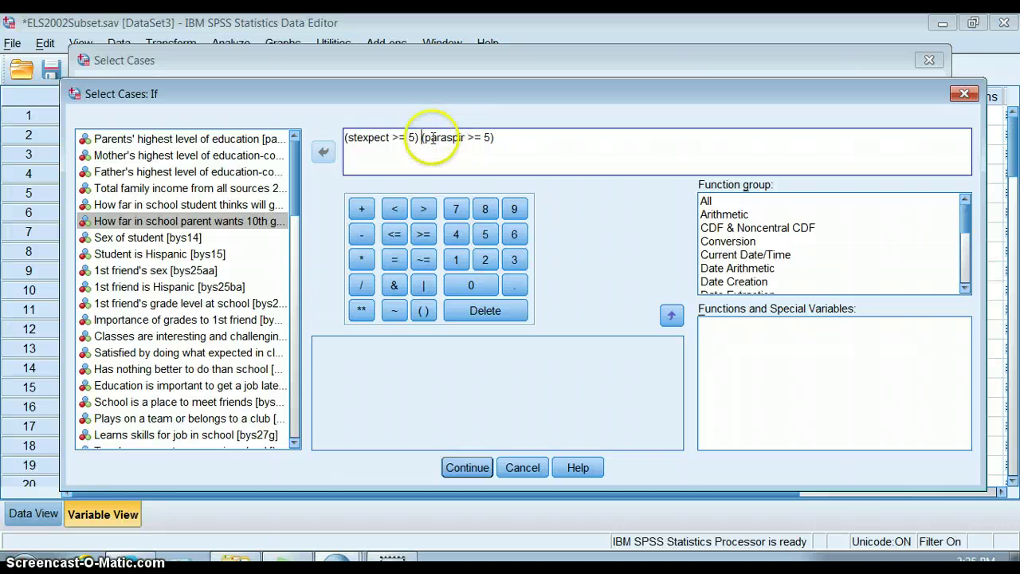
click(423, 285)
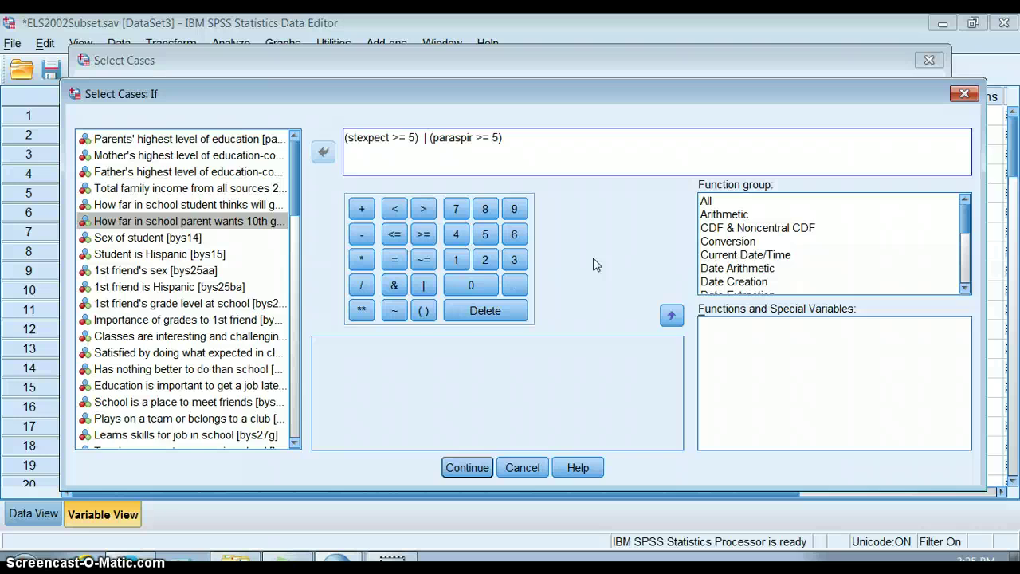
key(BackSpace)
key(BackSpace)
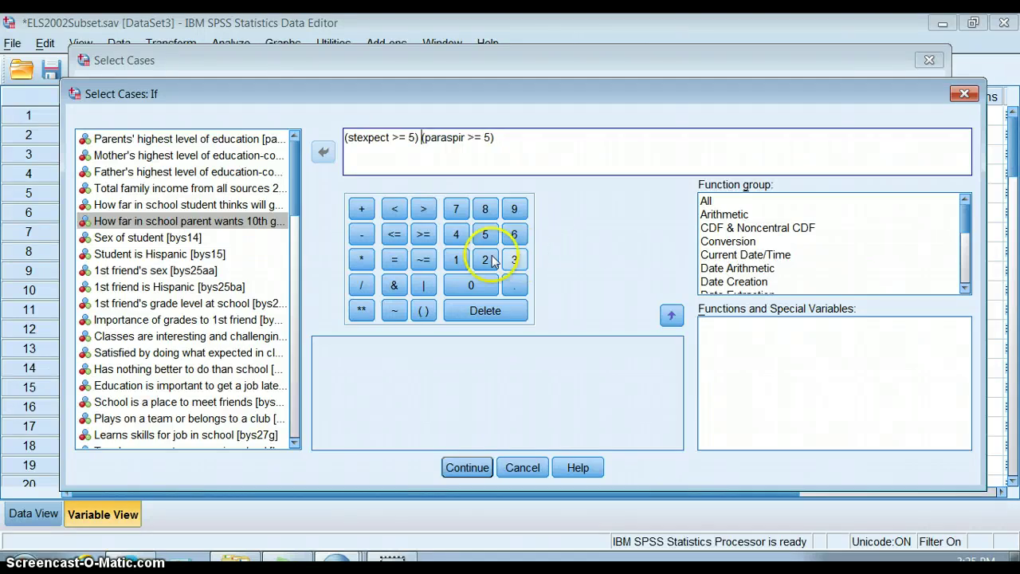
click(394, 285)
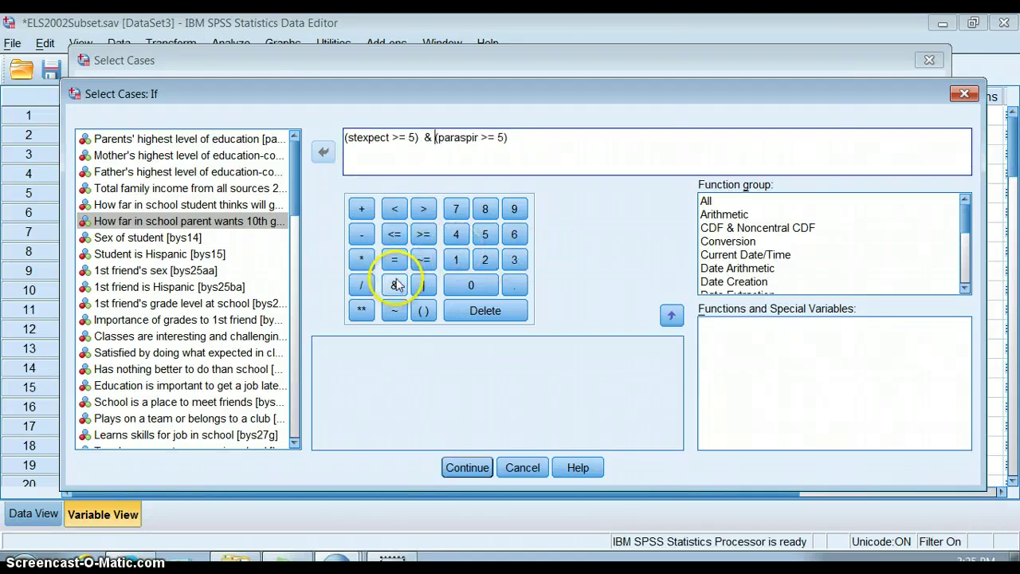
Change the paraspir comparison from >= 5 to < 5.
click(496, 138)
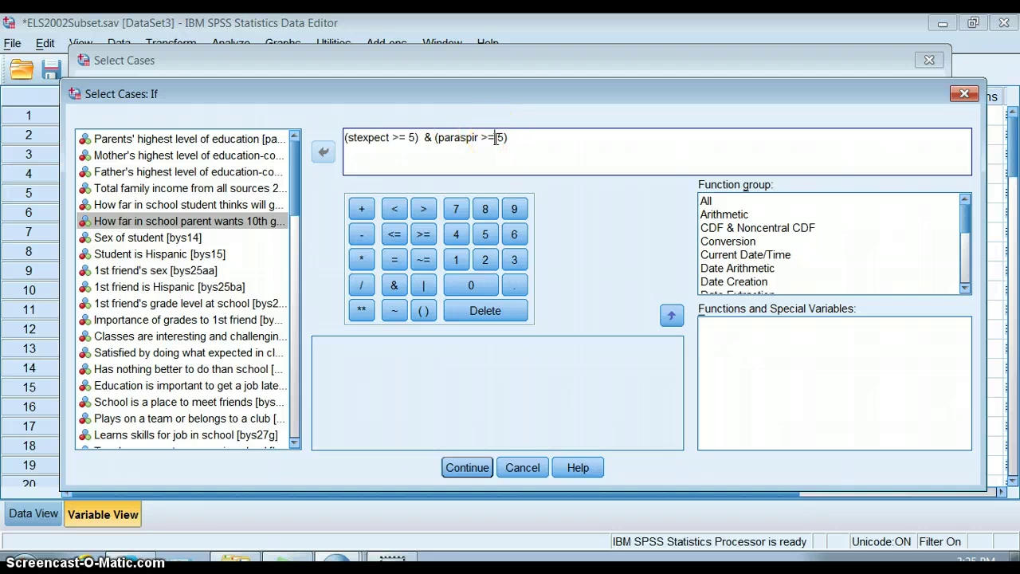
key(BackSpace)
key(BackSpace)
click(408, 163)
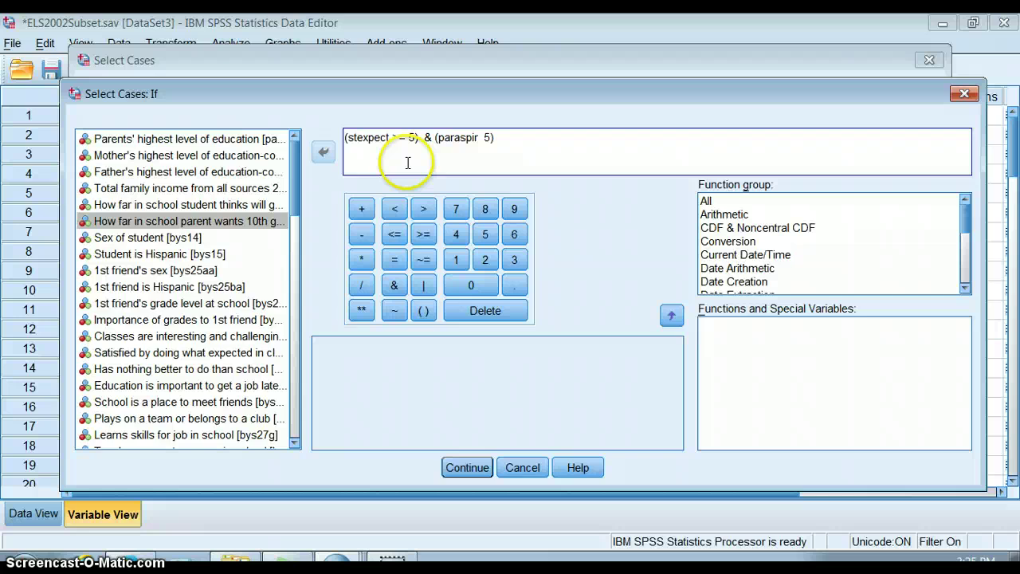
click(394, 208)
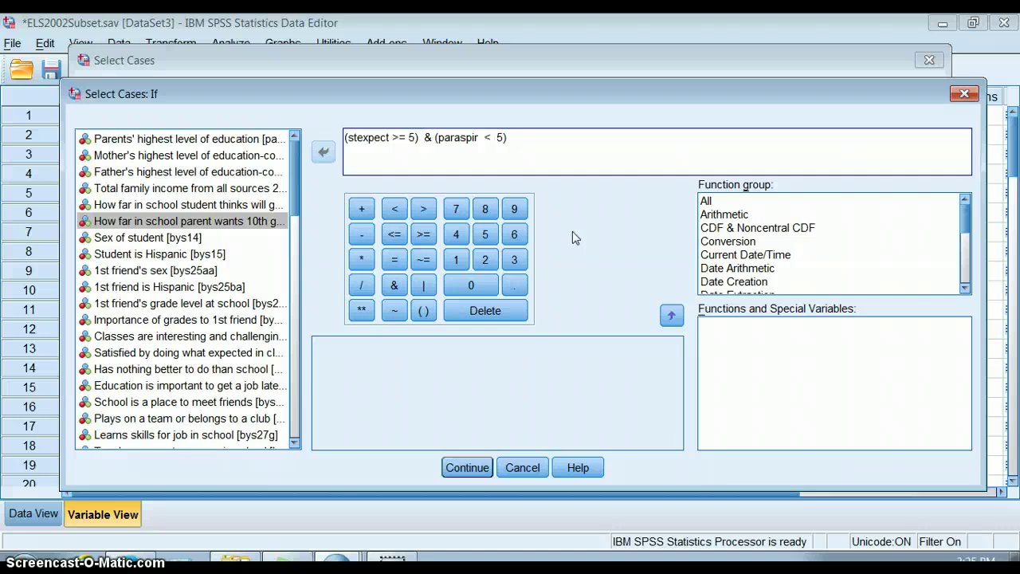
click(470, 467)
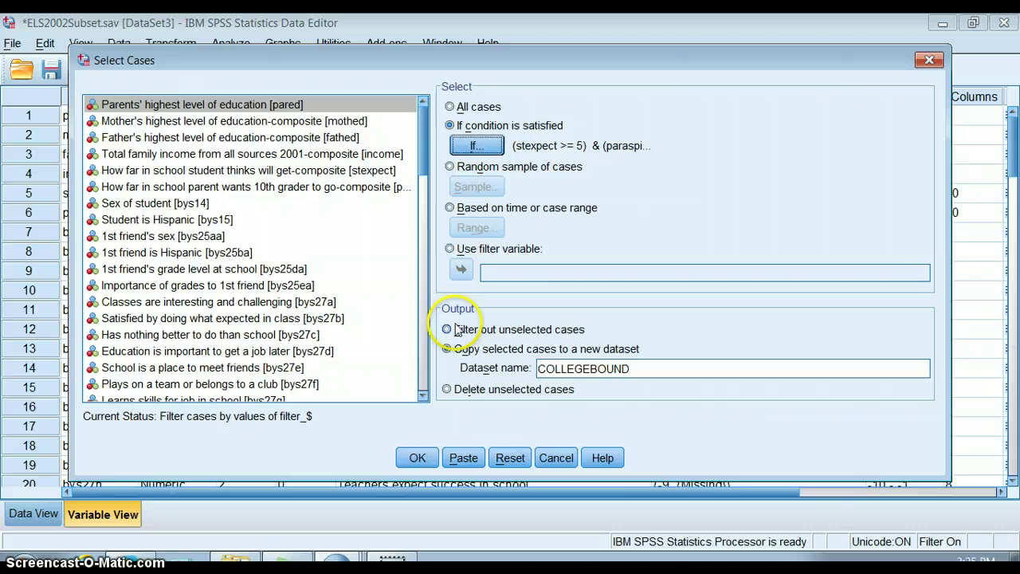
click(478, 146)
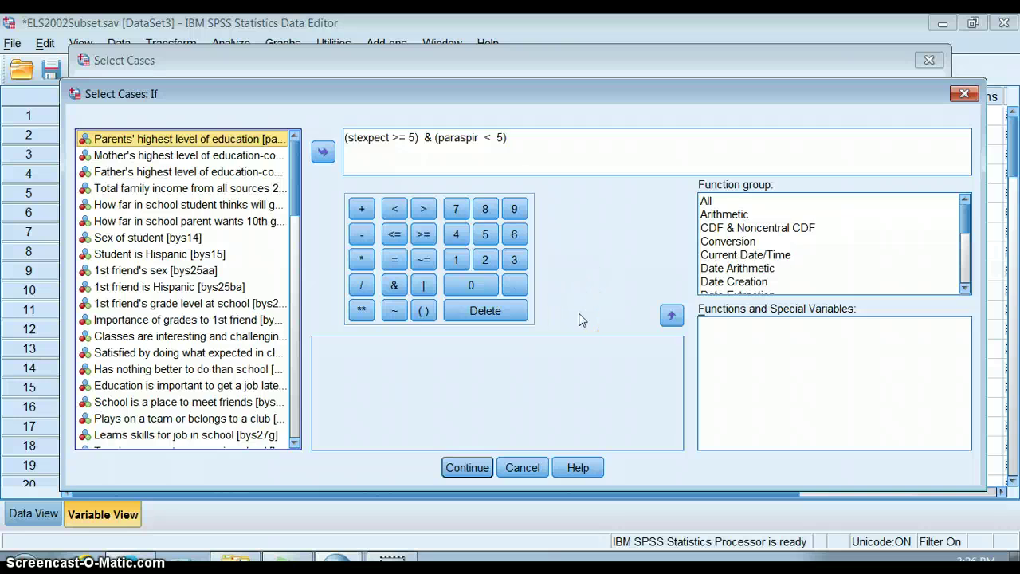
click(523, 144)
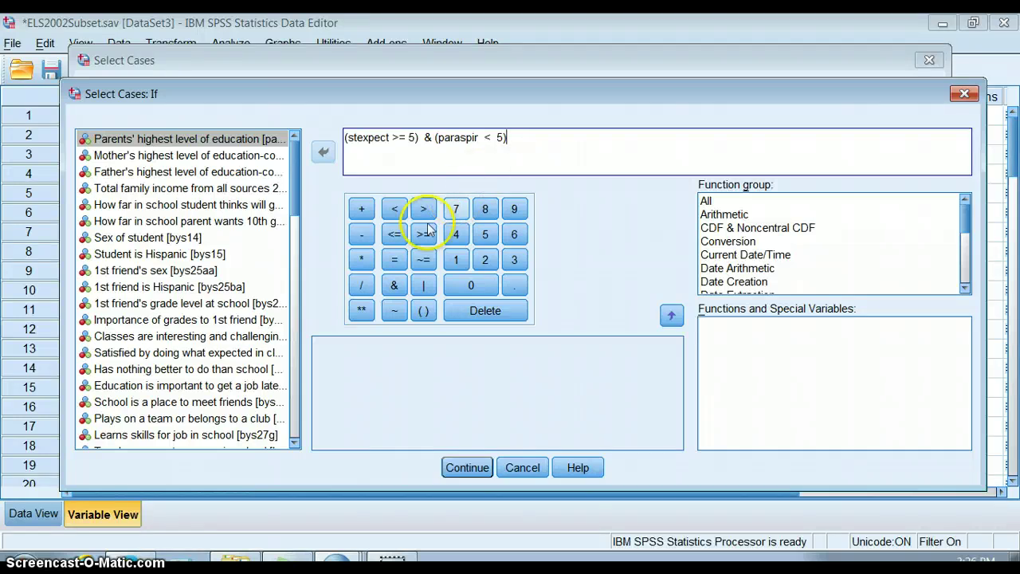
click(423, 285)
click(425, 311)
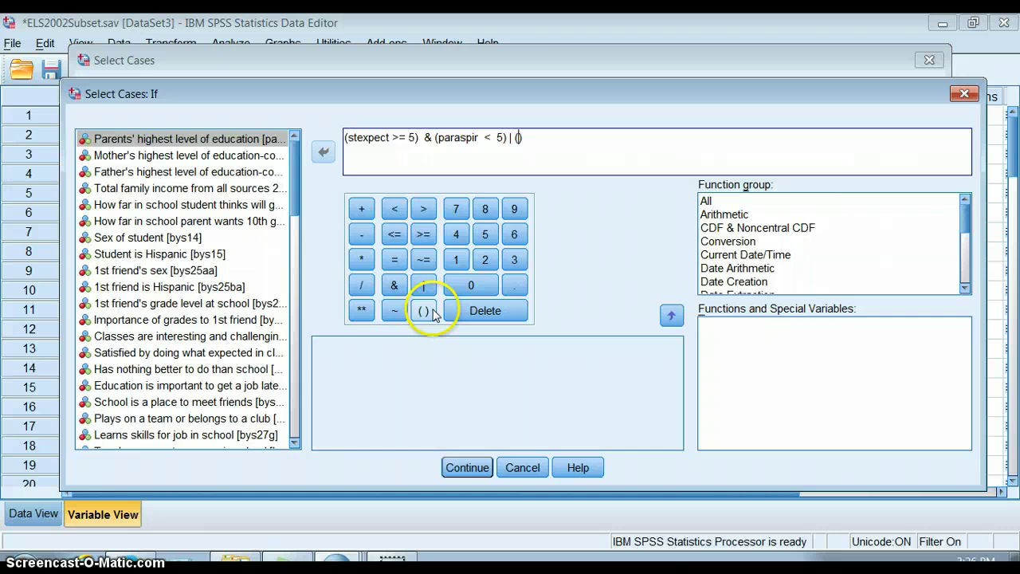
click(156, 255)
click(323, 152)
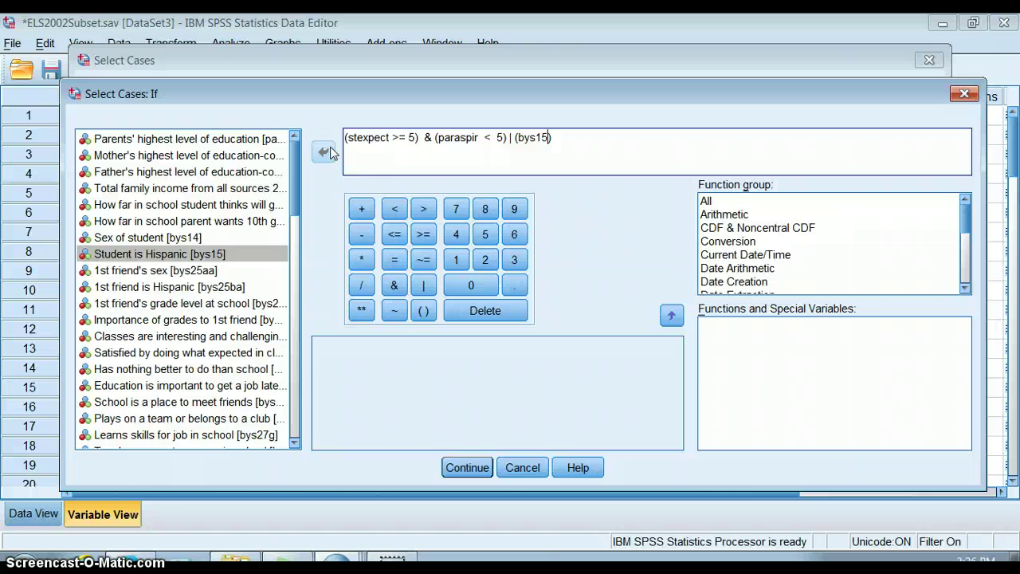
key(BackSpace)
key(BackSpace)
key(BackSpace)
key(BackSpace)
key(BackSpace)
key(BackSpace)
key(BackSpace)
key(BackSpace)
key(BackSpace)
key(BackSpace)
click(329, 154)
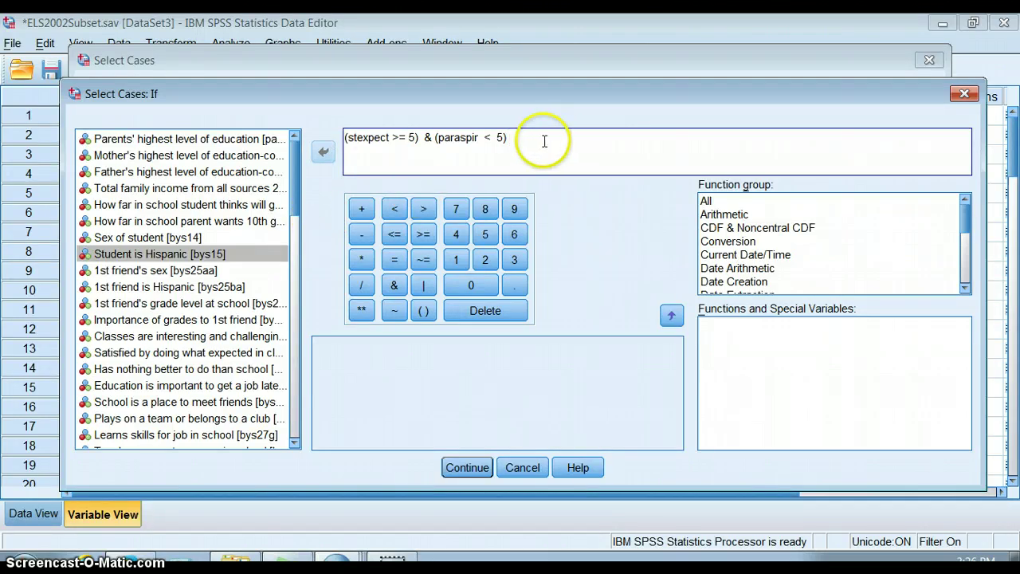